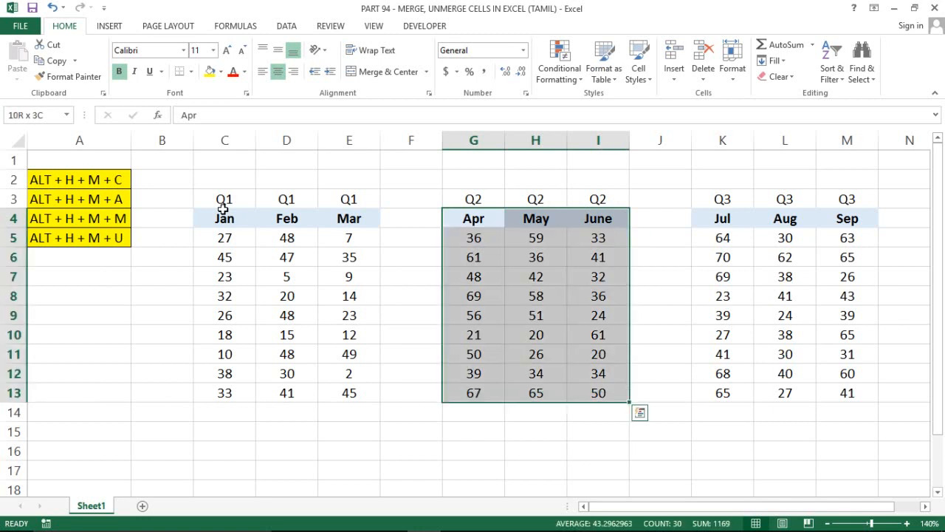
Examine the July to September data block in K4:M13.
{"action": "key", "text": "Right"}
{"action": "key", "text": "Right"}
{"action": "key", "text": "Right"}
{"action": "key", "text": "Right"}
{"action": "key", "text": "ctrl+shift+Right"}
{"action": "key", "text": "ctrl+shift+Down"}
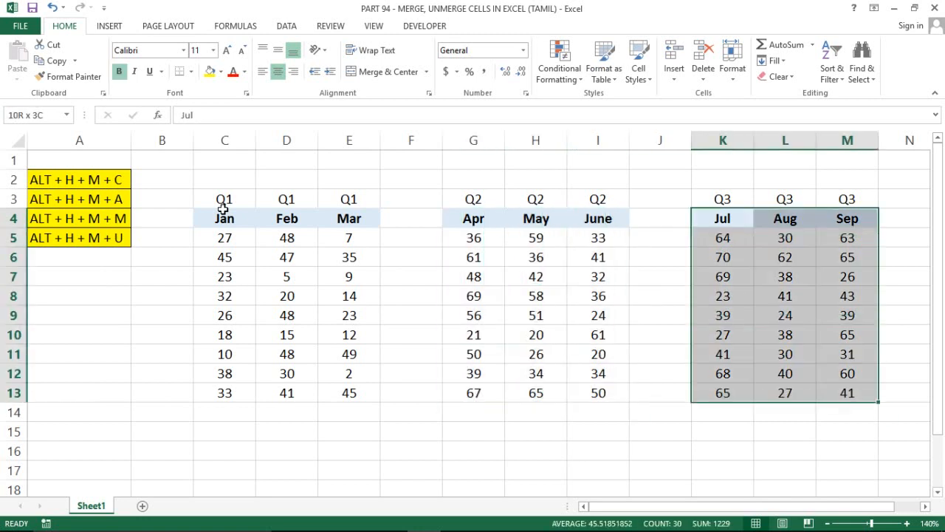
{"action": "key", "text": "Left"}
Examine the repeated Q1 headings in C3:E3 above Jan, Feb and Mar.
{"action": "left_click", "coordinate": [223, 199]}
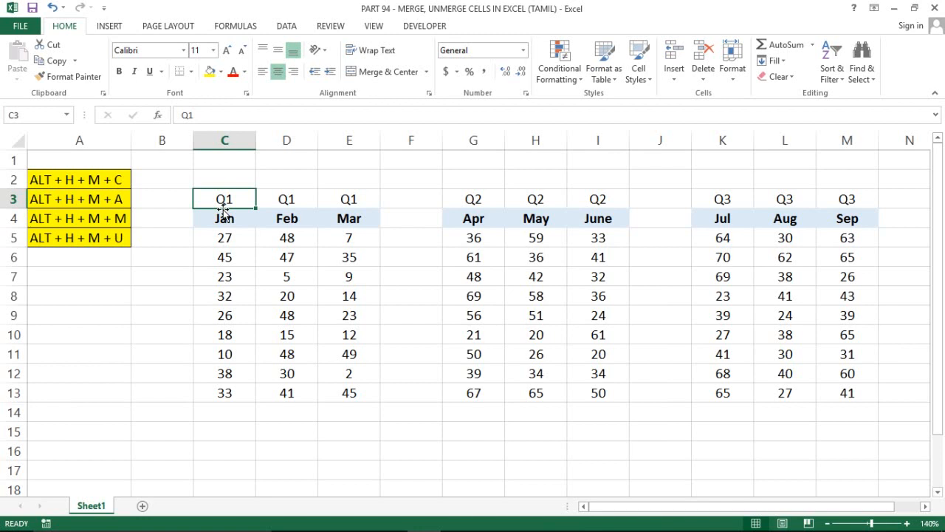
{"action": "key", "text": "Right"}
{"action": "key", "text": "Right"}
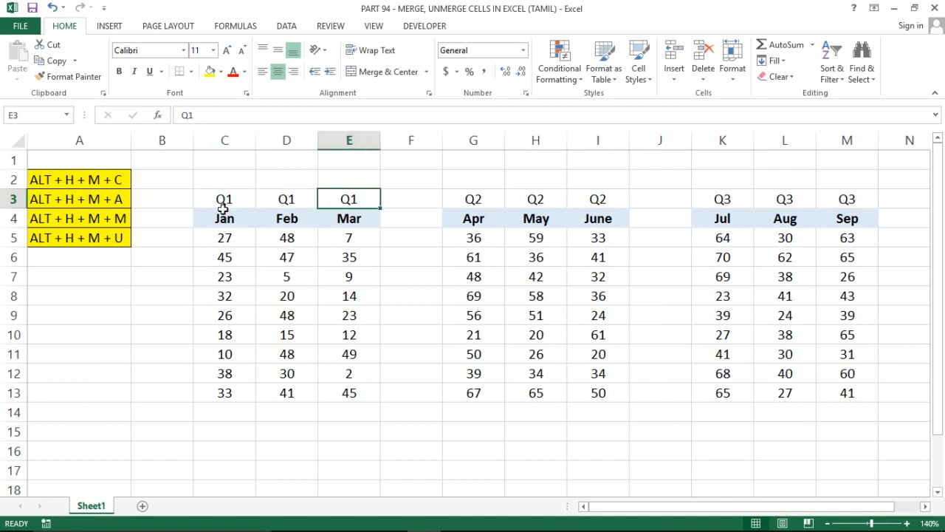
{"action": "key", "text": "Left"}
{"action": "key", "text": "Left"}
{"action": "key", "text": "shift+Right"}
{"action": "key", "text": "shift+Right"}
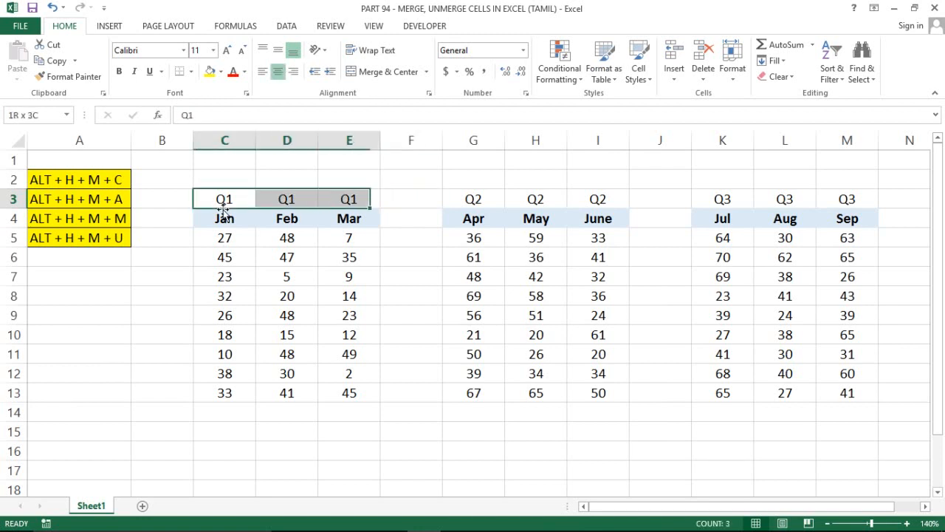
{"action": "key", "text": "shift+Left"}
{"action": "key", "text": "shift+Left"}
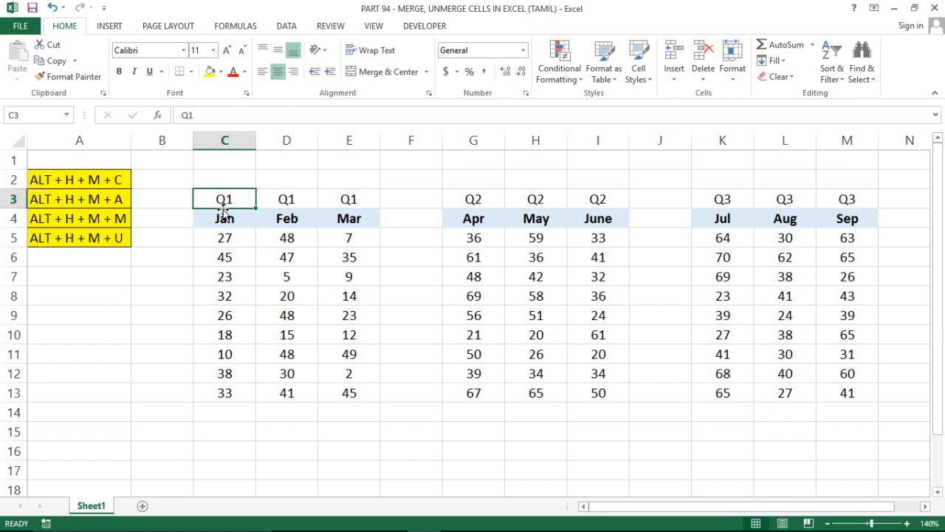
{"action": "key", "text": "Left"}
{"action": "key", "text": "Right"}
{"action": "key", "text": "shift+Right"}
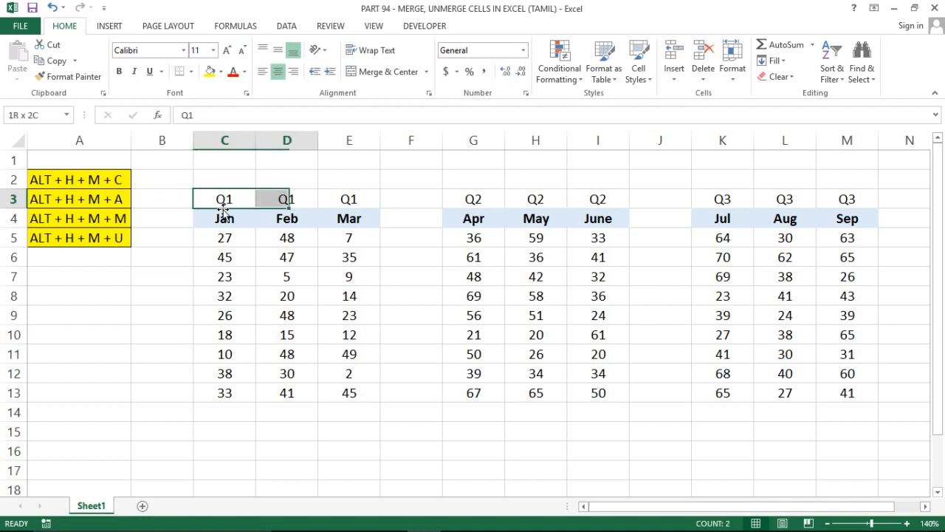
{"action": "key", "text": "shift+Right"}
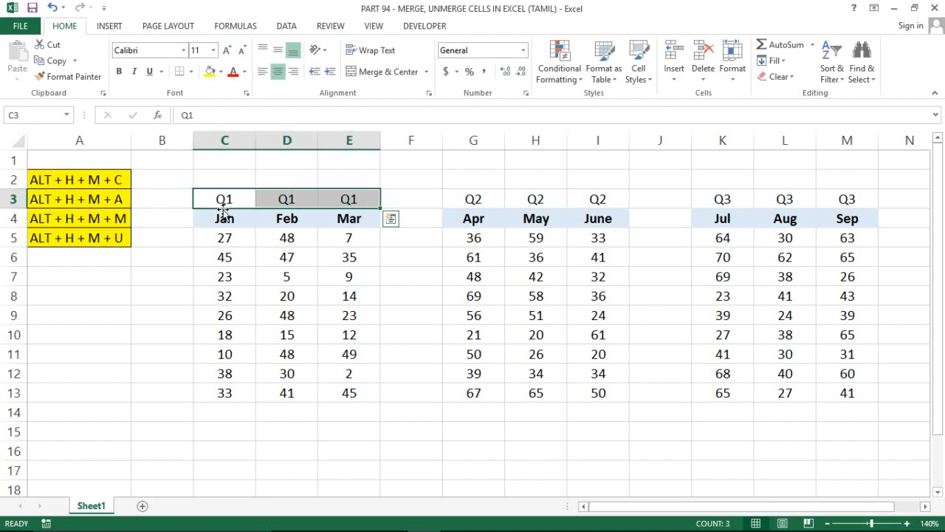
{"action": "left_click", "coordinate": [325, 225]}
{"action": "left_click", "coordinate": [209, 205]}
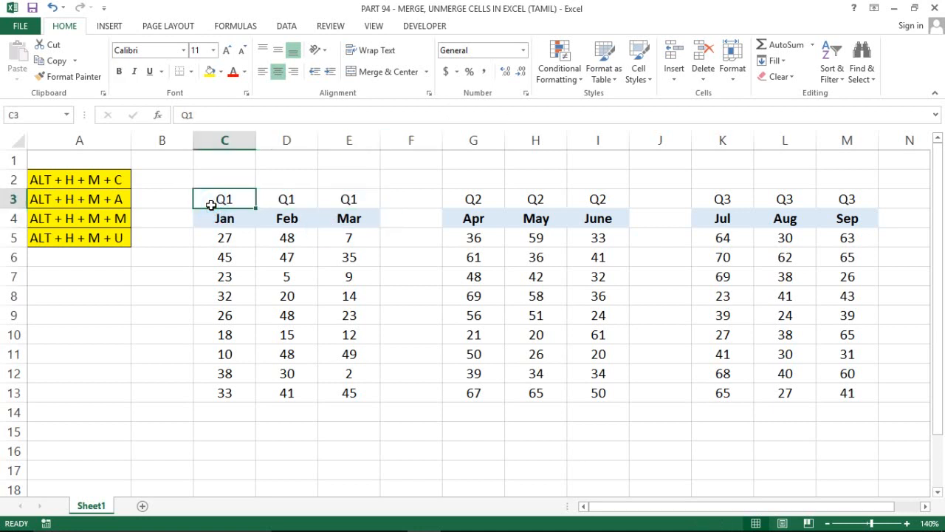
{"action": "key", "text": "shift+Right"}
{"action": "key", "text": "shift+Right"}
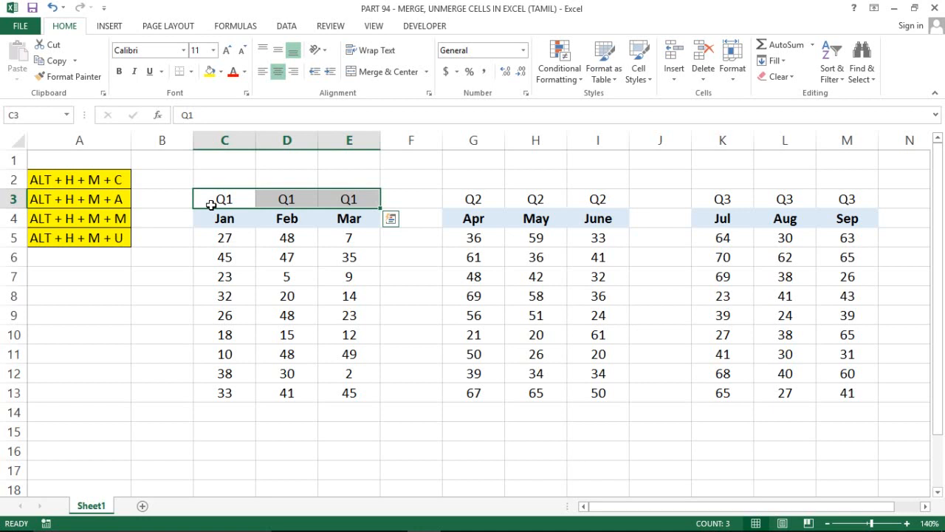
Review the list of merge and unmerge shortcuts in A2:A5.
{"action": "left_click", "coordinate": [55, 180]}
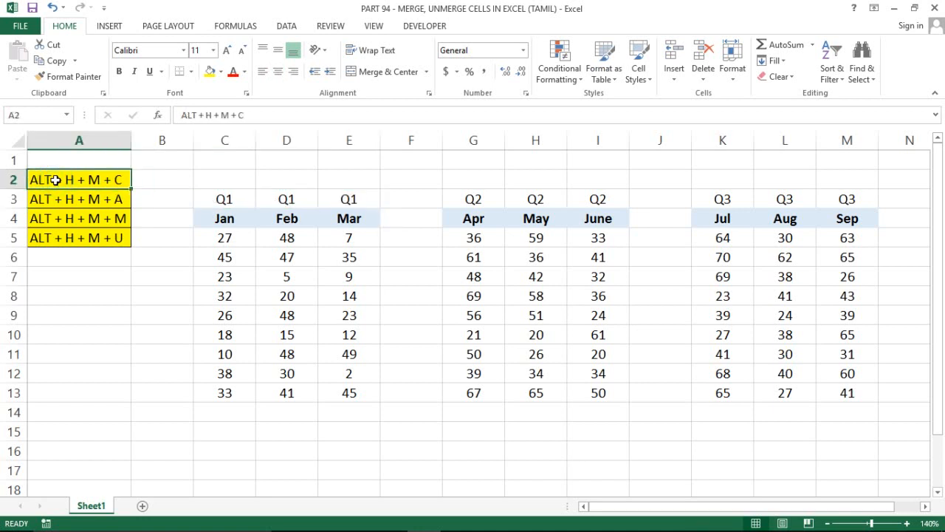
{"action": "key", "text": "shift+Down"}
{"action": "key", "text": "shift+Down"}
{"action": "key", "text": "shift+Down"}
{"action": "key", "text": "Right"}
{"action": "key", "text": "Right"}
{"action": "key", "text": "Down"}
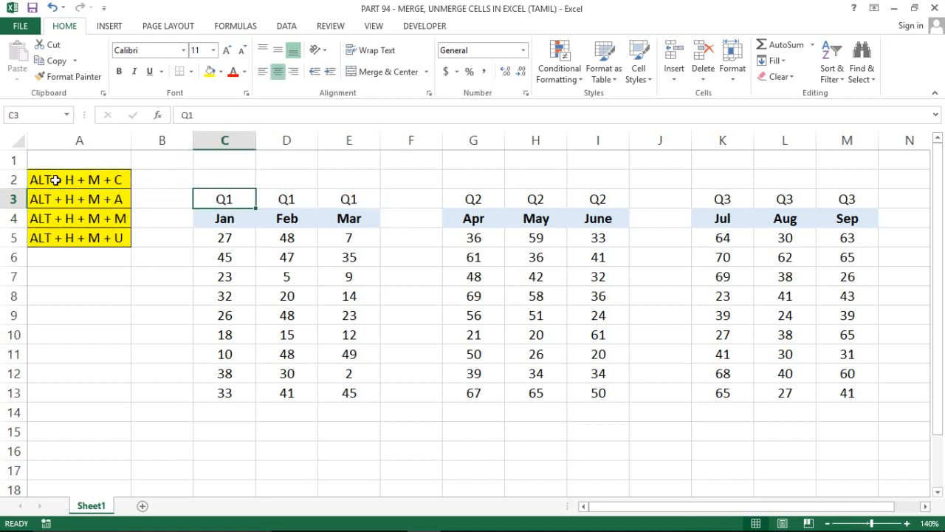
{"action": "key", "text": "Right"}
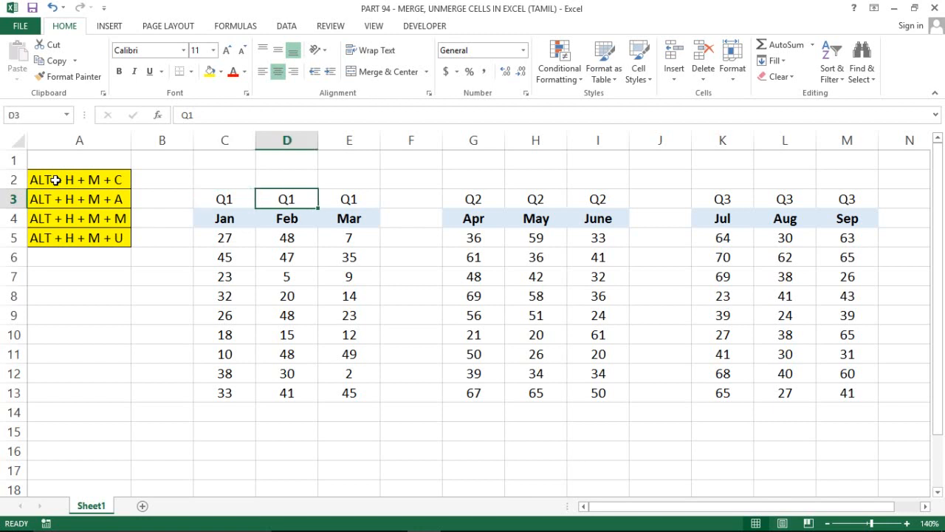
{"action": "key", "text": "Left"}
{"action": "key", "text": "Right"}
{"action": "key", "text": "Right"}
{"action": "key", "text": "Left"}
{"action": "key", "text": "Left"}
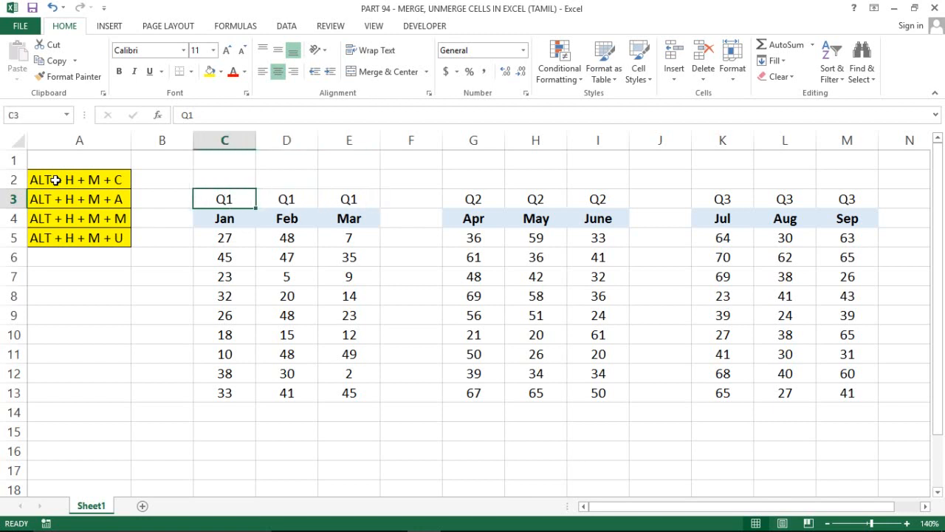
{"action": "key", "text": "Left"}
{"action": "key", "text": "Right"}
{"action": "key", "text": "Right"}
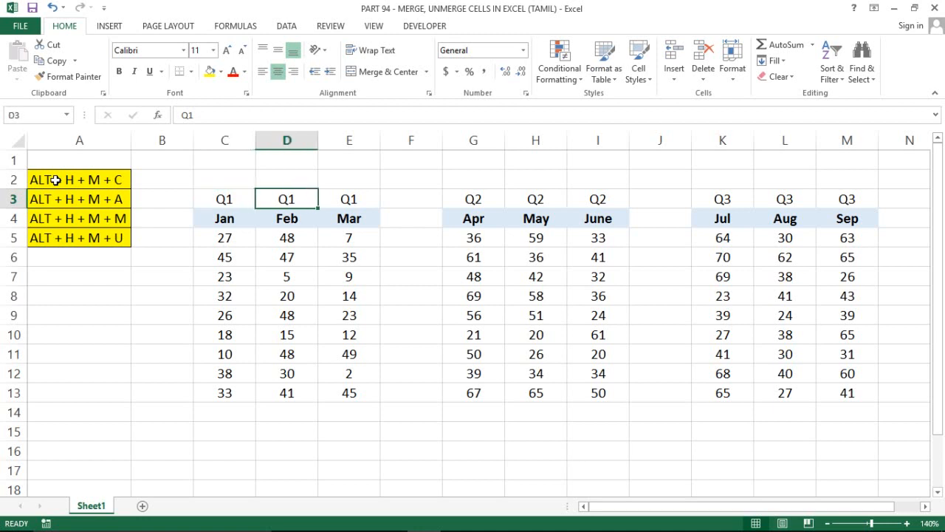
{"action": "key", "text": "Left"}
{"action": "key", "text": "Right"}
{"action": "key", "text": "Left"}
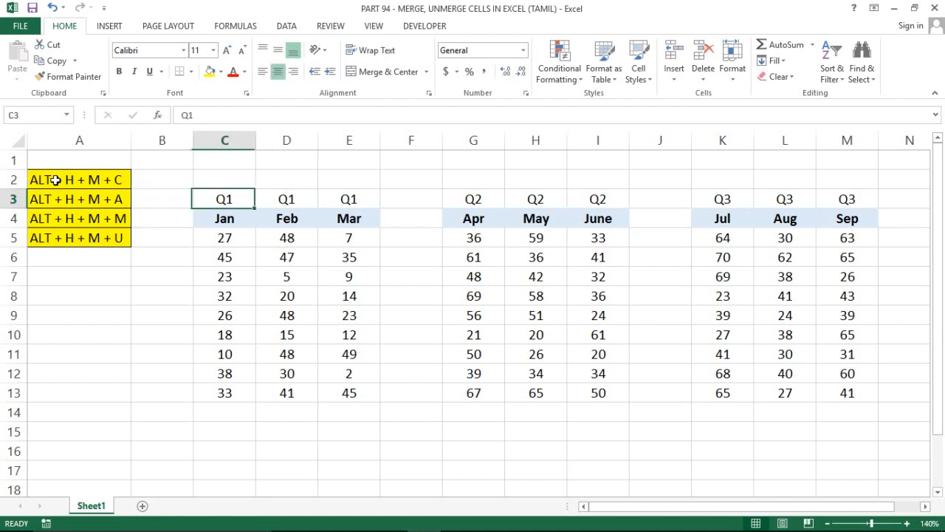
Clear the duplicate Q1 labels from D3:E3 above Feb and Mar.
{"action": "key", "text": "Right"}
{"action": "key", "text": "Left"}
{"action": "key", "text": "Right"}
{"action": "key", "text": "shift+Right"}
{"action": "key", "text": "Delete"}
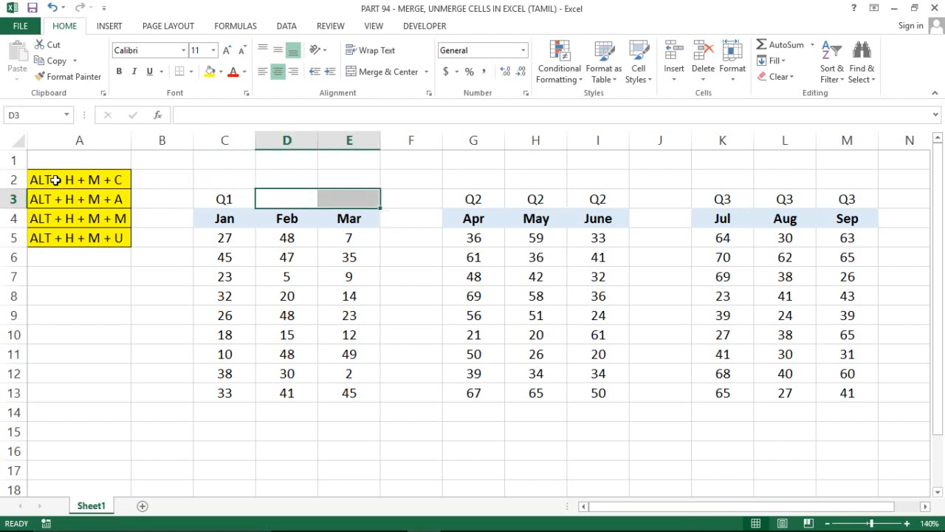
Merge and center the Q1 heading with the two empty cells beside it, across C3:E3.
{"action": "key", "text": "shift+Left"}
{"action": "key", "text": "Left"}
{"action": "key", "text": "shift+Right"}
{"action": "key", "text": "shift+Right"}
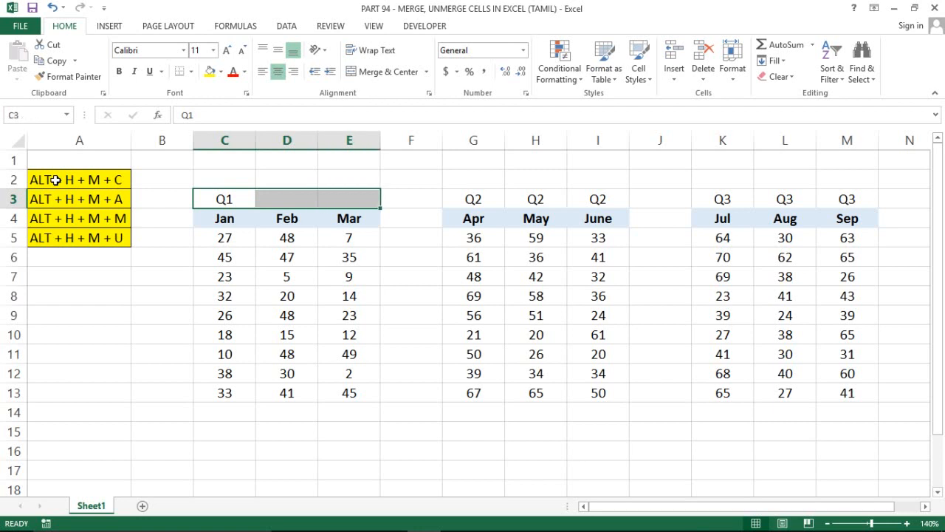
{"action": "key", "text": "shift+Left"}
{"action": "key", "text": "shift+Left"}
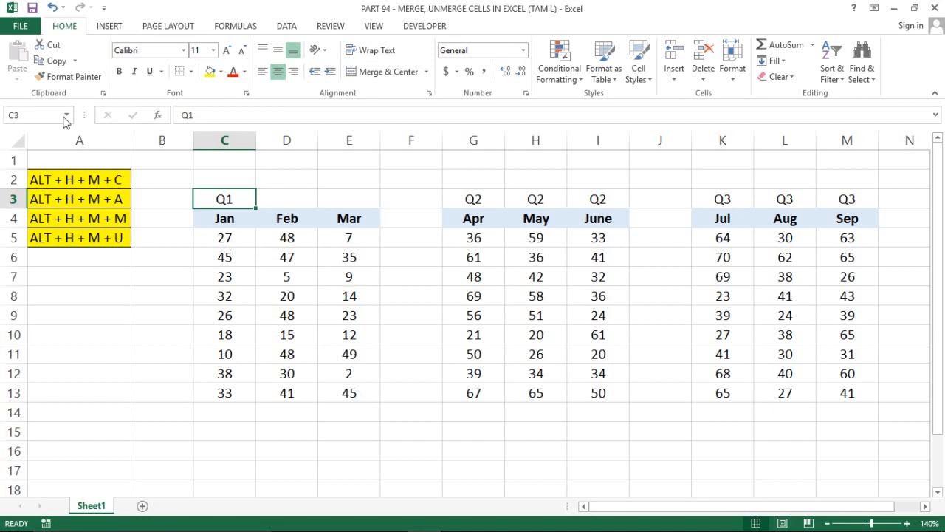
{"action": "left_click", "coordinate": [19, 113]}
{"action": "key", "text": "Escape"}
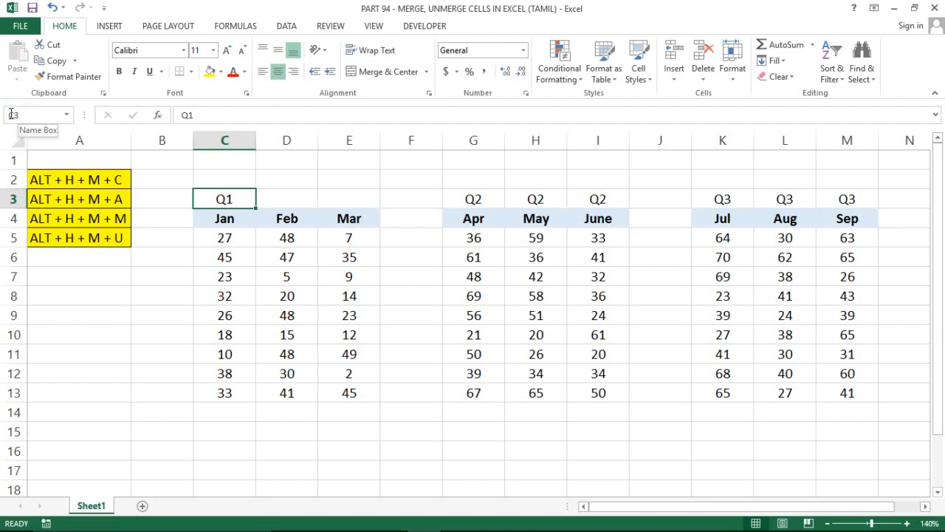
{"action": "key", "text": "shift+Right"}
{"action": "key", "text": "shift+Right"}
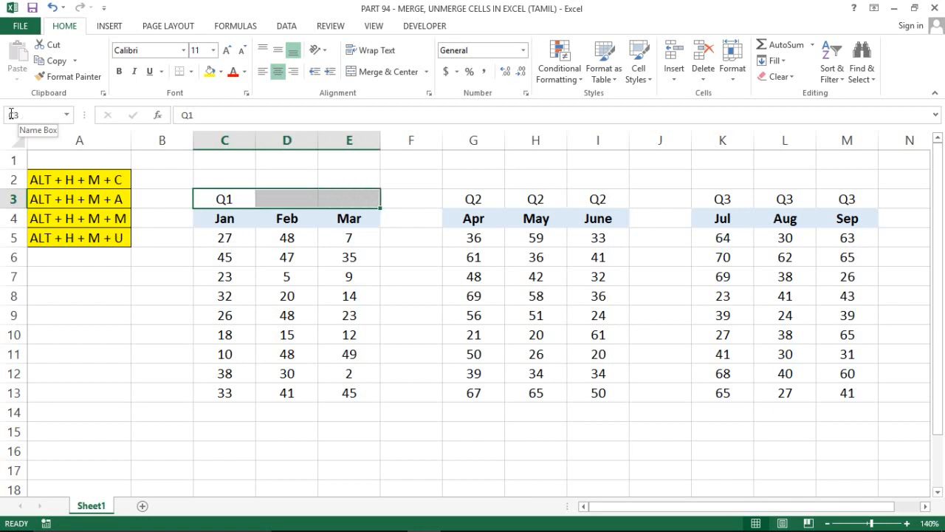
{"action": "left_click", "coordinate": [64, 27]}
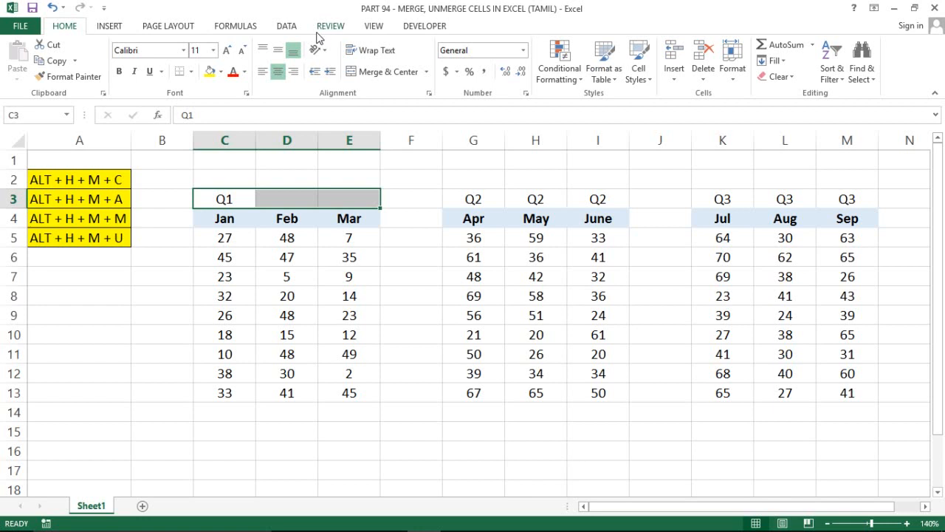
{"action": "left_click", "coordinate": [391, 74]}
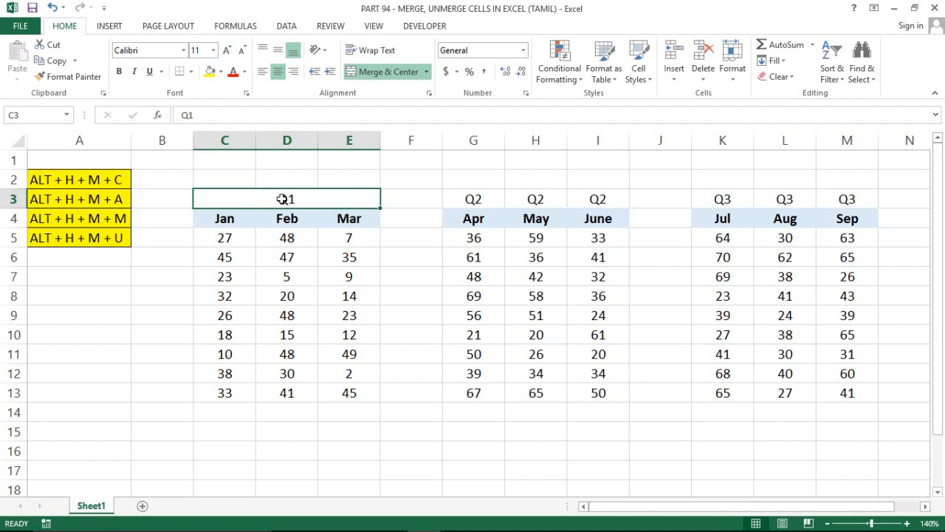
Check the cell reference of the merged Q1 heading and unmerge it into separate cells.
{"action": "left_click", "coordinate": [24, 116]}
{"action": "key", "text": "Escape"}
{"action": "left_click", "coordinate": [18, 115]}
{"action": "key", "text": "Escape"}
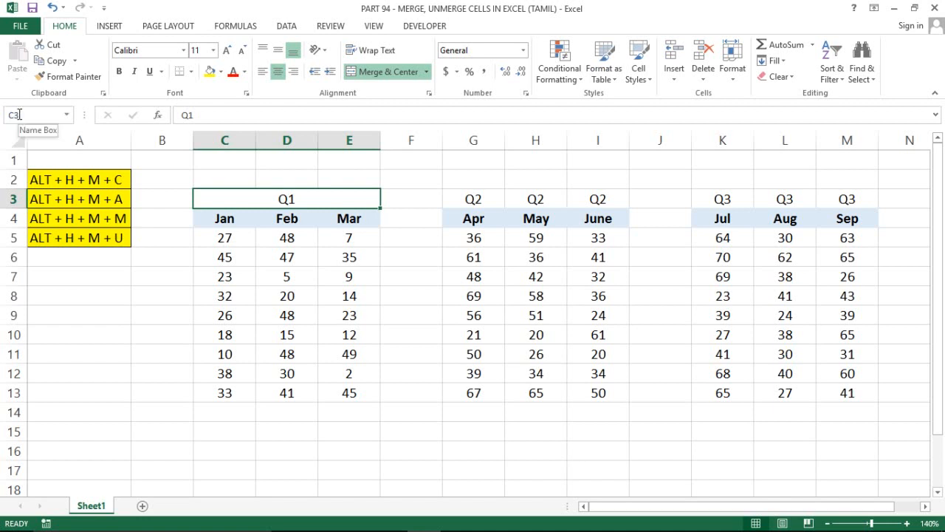
{"action": "key", "text": "alt+h"}
{"action": "key", "text": "m"}
{"action": "key", "text": "u"}
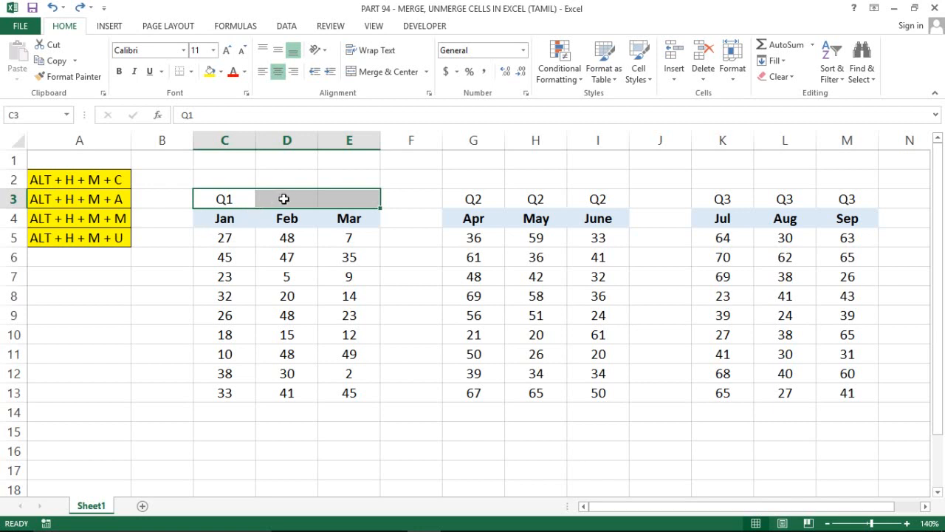
Merge and center only the empty cells D3:E3 above Feb and Mar.
{"action": "left_click", "coordinate": [284, 199]}
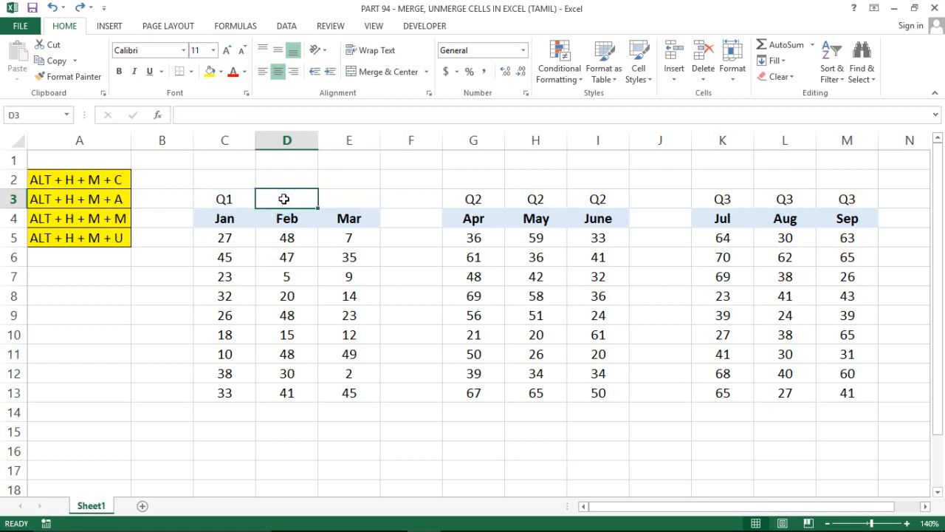
{"action": "key", "text": "shift+Down"}
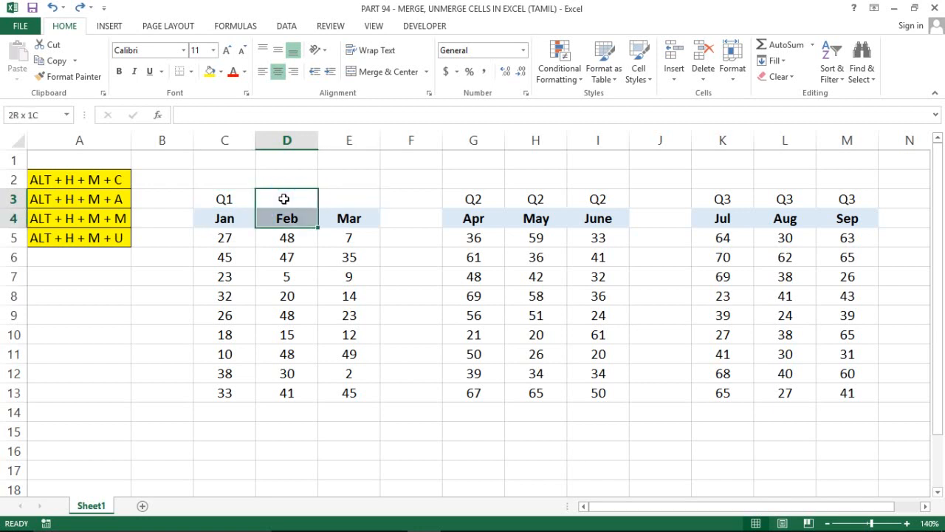
{"action": "key", "text": "Up"}
{"action": "key", "text": "Down"}
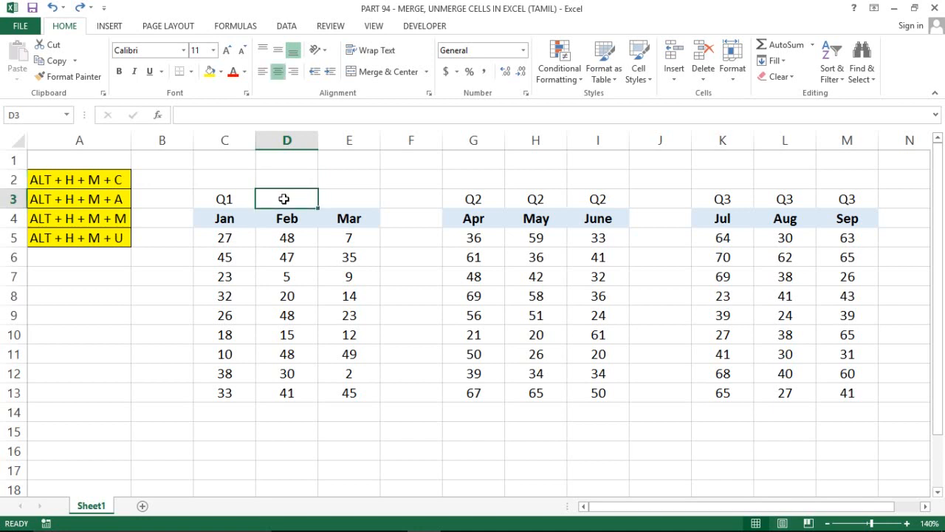
{"action": "key", "text": "shift+Right"}
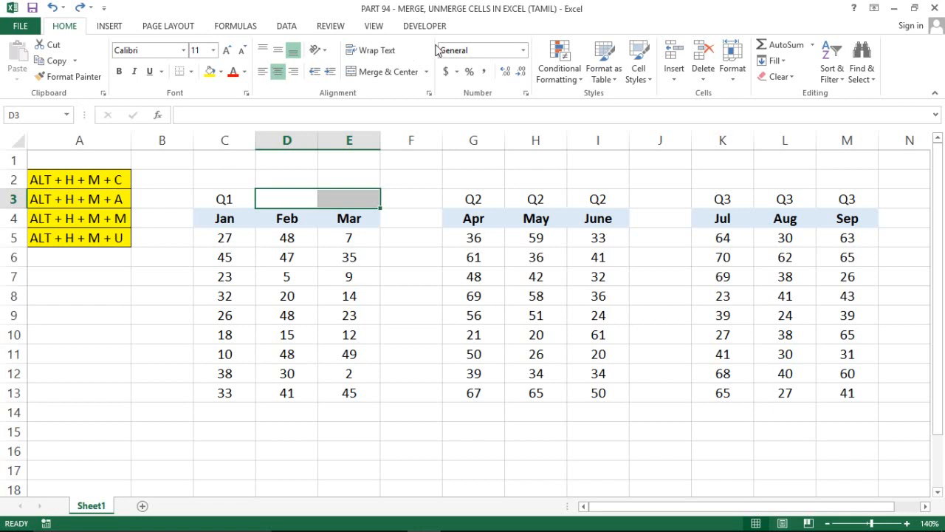
{"action": "left_click", "coordinate": [383, 71]}
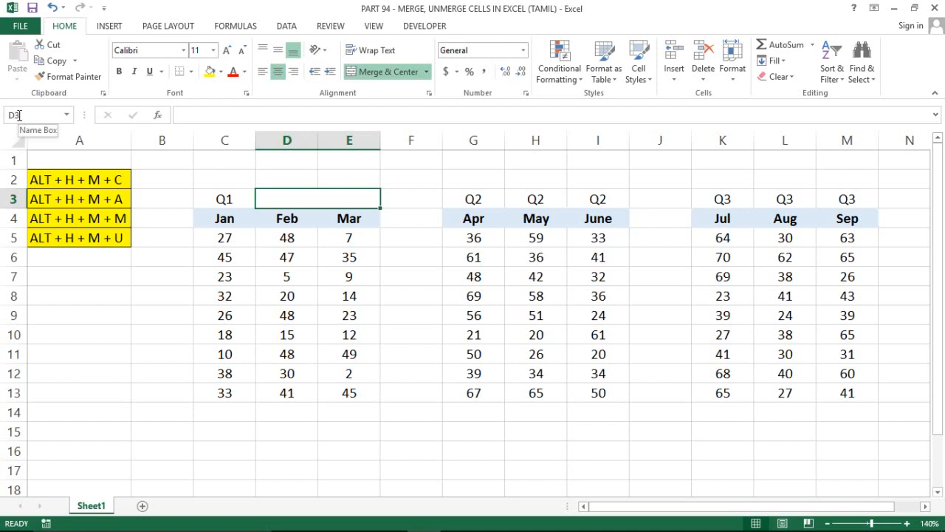
Unmerge the empty merged cell above Feb and Mar.
{"action": "key", "text": "alt+h"}
{"action": "key", "text": "m"}
{"action": "key", "text": "u"}
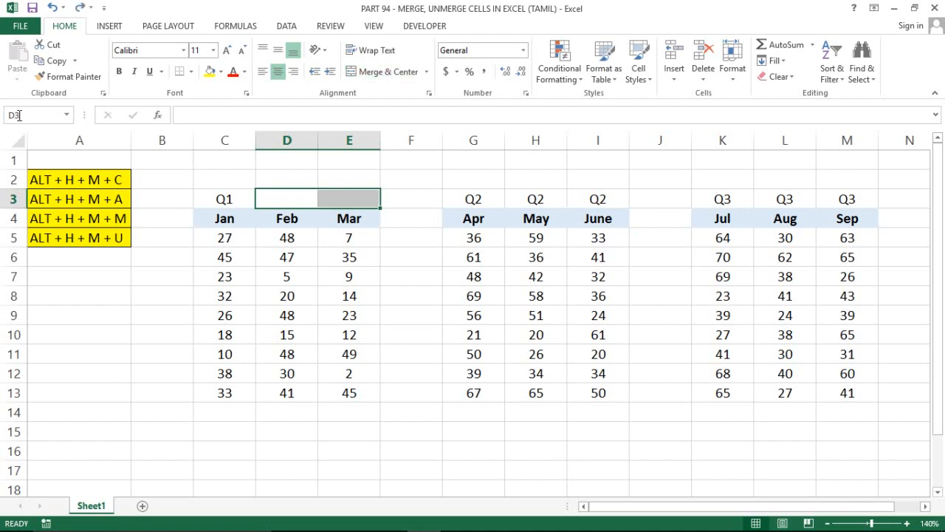
Merge and center the Q1 heading across C3:E3 above Jan to Mar.
{"action": "left_click", "coordinate": [246, 200]}
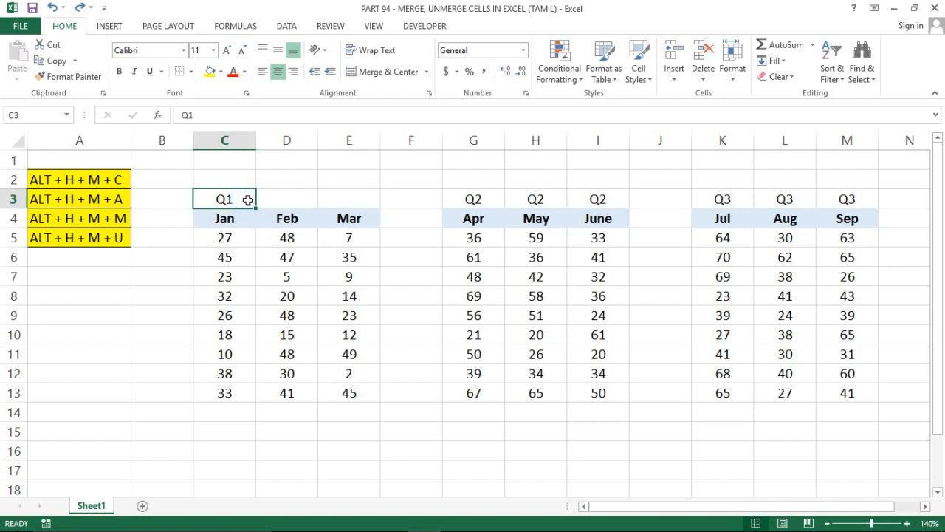
{"action": "key", "text": "shift+Right"}
{"action": "key", "text": "shift+Right"}
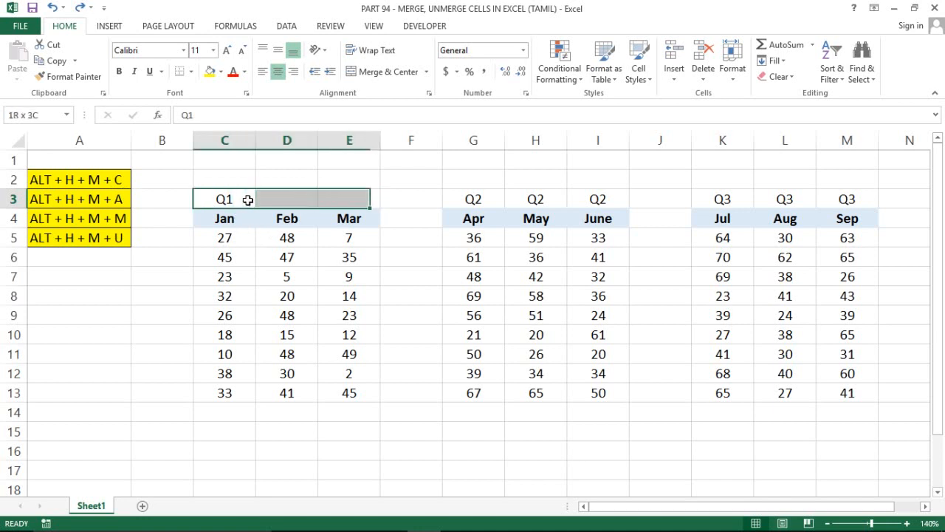
{"action": "left_click", "coordinate": [389, 72]}
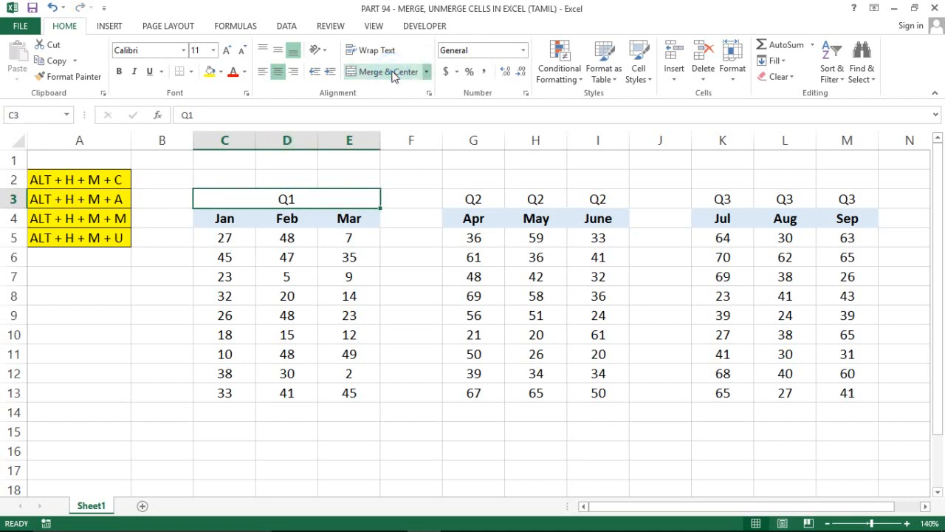
Fill the merged Q1 heading cell with the standard orange color.
{"action": "left_click", "coordinate": [221, 71]}
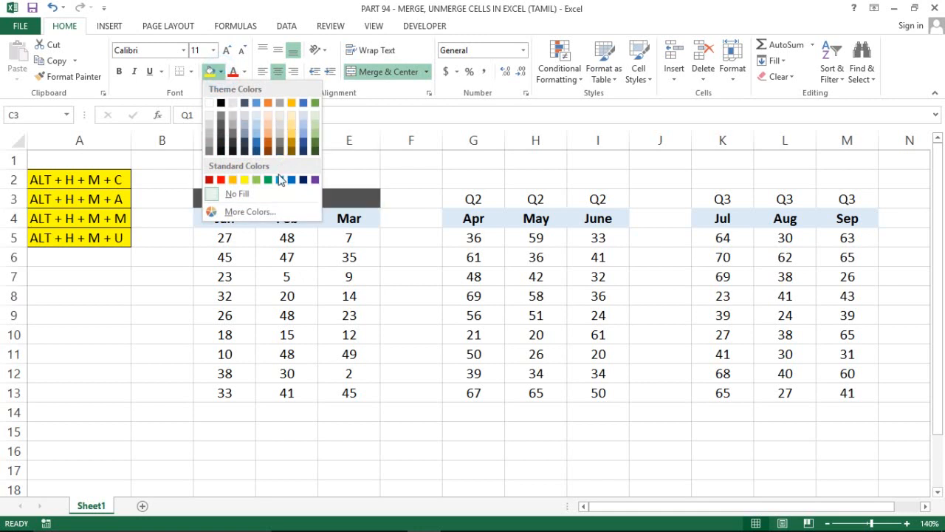
{"action": "left_click", "coordinate": [234, 180]}
{"action": "left_click", "coordinate": [261, 225]}
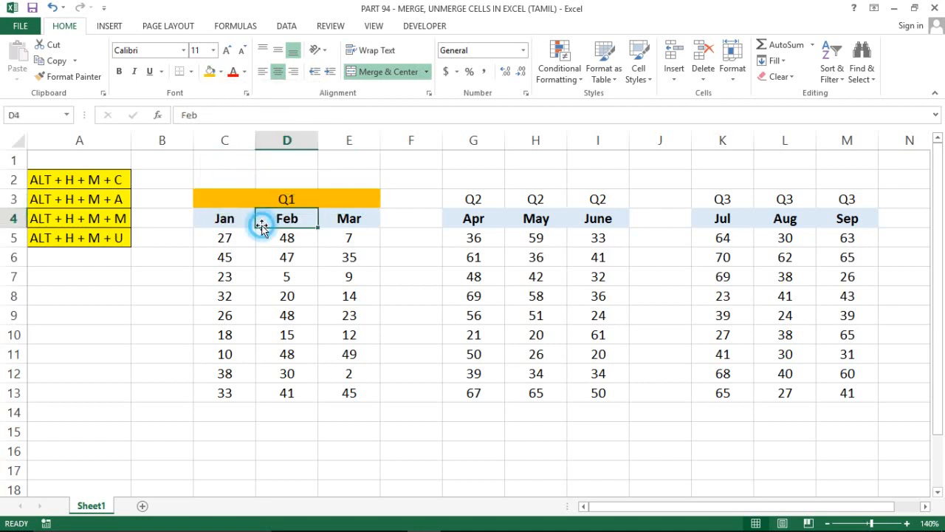
Make the merged Q1 heading above Jan to Mar bold.
{"action": "key", "text": "Up"}
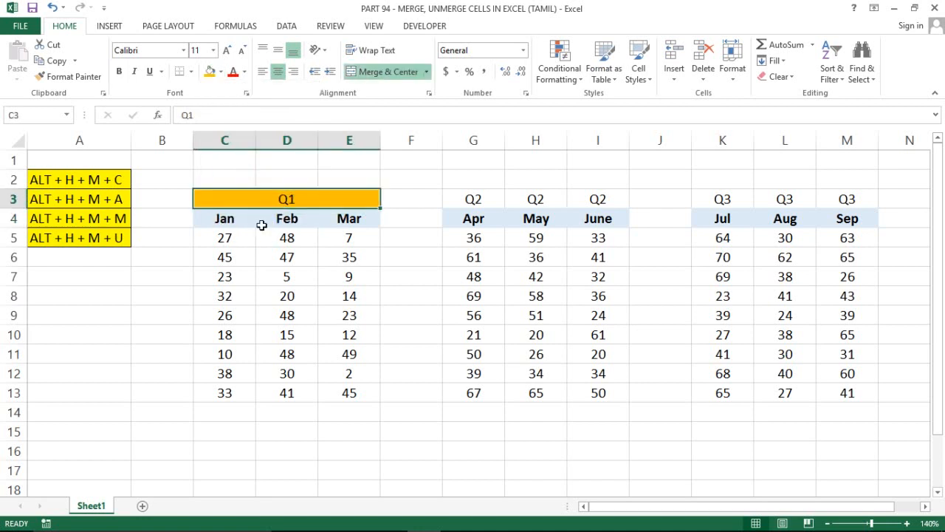
{"action": "key", "text": "ctrl+shift+Down"}
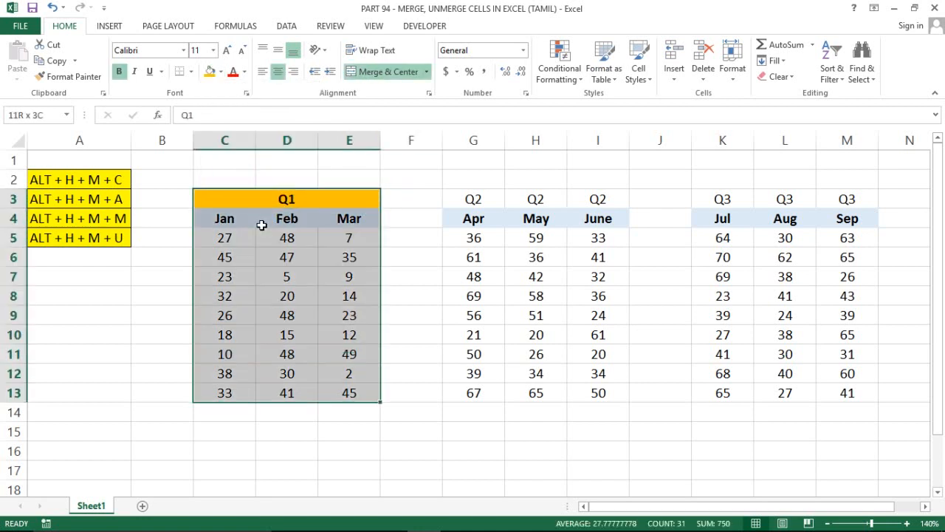
Clear the repeated Q2 labels in H3:I3 above May and June.
{"action": "key", "text": "Right"}
{"action": "key", "text": "Right"}
{"action": "key", "text": "Right"}
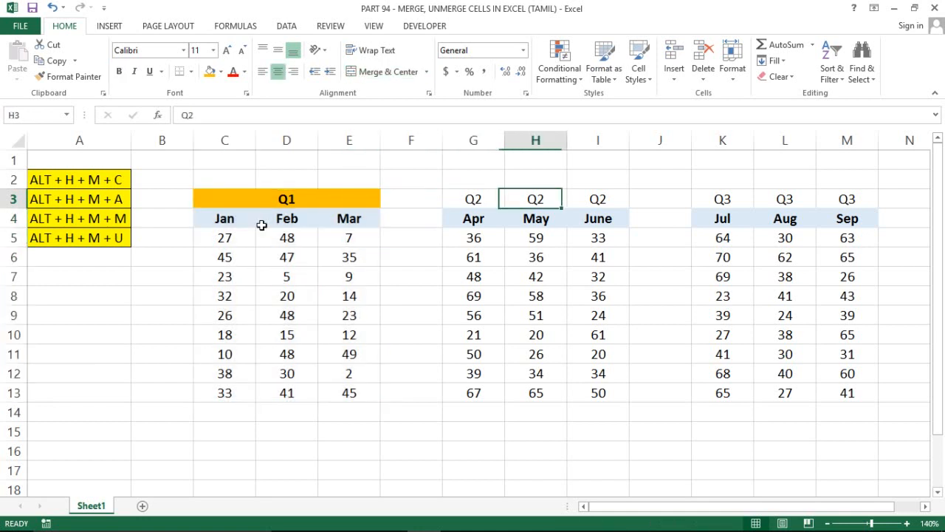
{"action": "key", "text": "Left"}
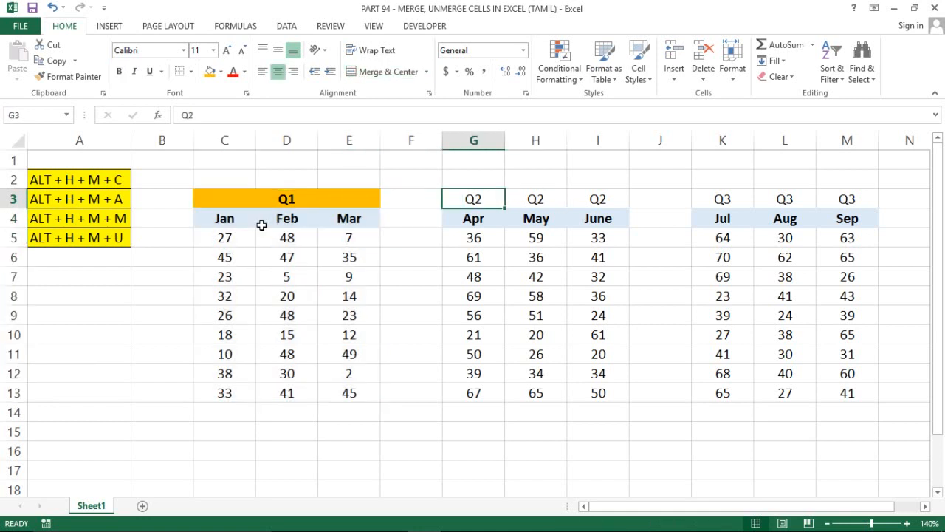
{"action": "key", "text": "Right"}
{"action": "key", "text": "shift+Right"}
{"action": "key", "text": "Delete"}
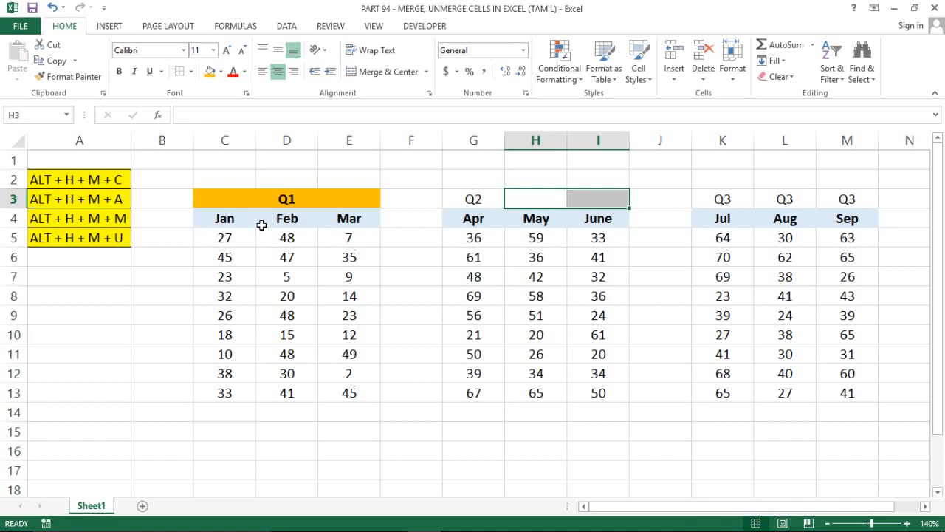
{"action": "key", "text": "shift+Left"}
{"action": "key", "text": "Left"}
{"action": "key", "text": "Left"}
{"action": "key", "text": "Left"}
{"action": "key", "text": "Right"}
{"action": "key", "text": "Right"}
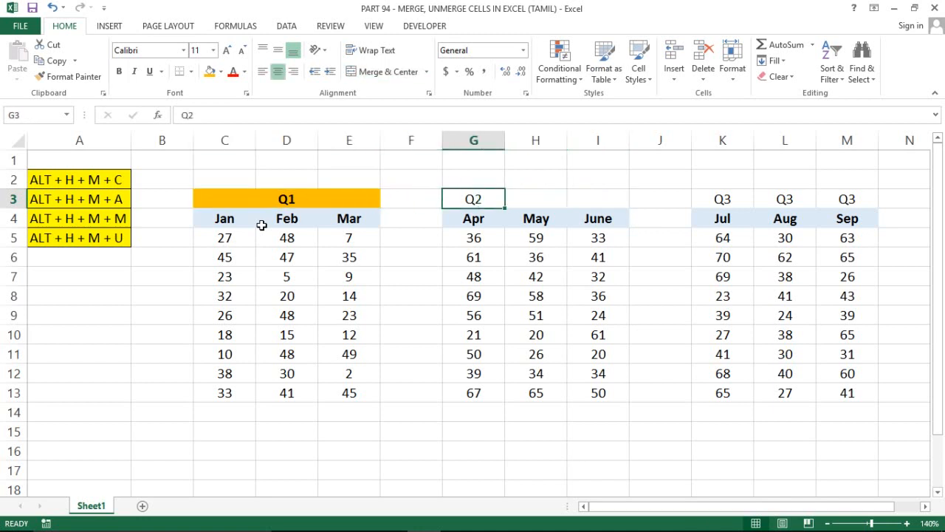
Unmerge the Q1 heading and check the separate cells C3, D3 and E3.
{"action": "left_click", "coordinate": [293, 196]}
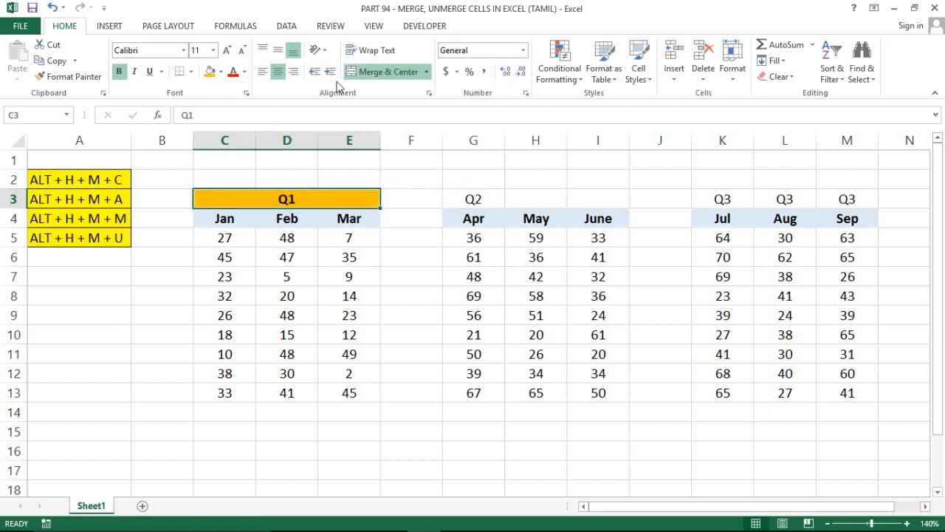
{"action": "left_click", "coordinate": [383, 74]}
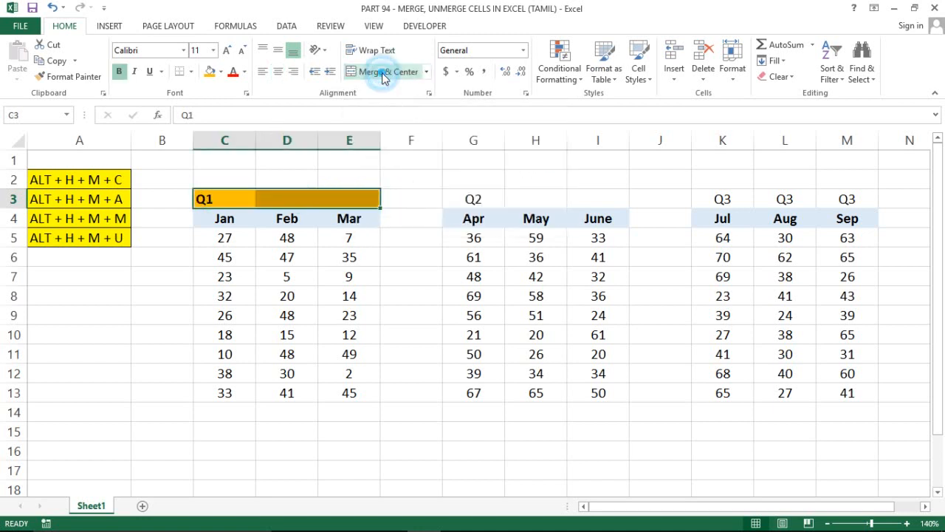
{"action": "left_click", "coordinate": [226, 208]}
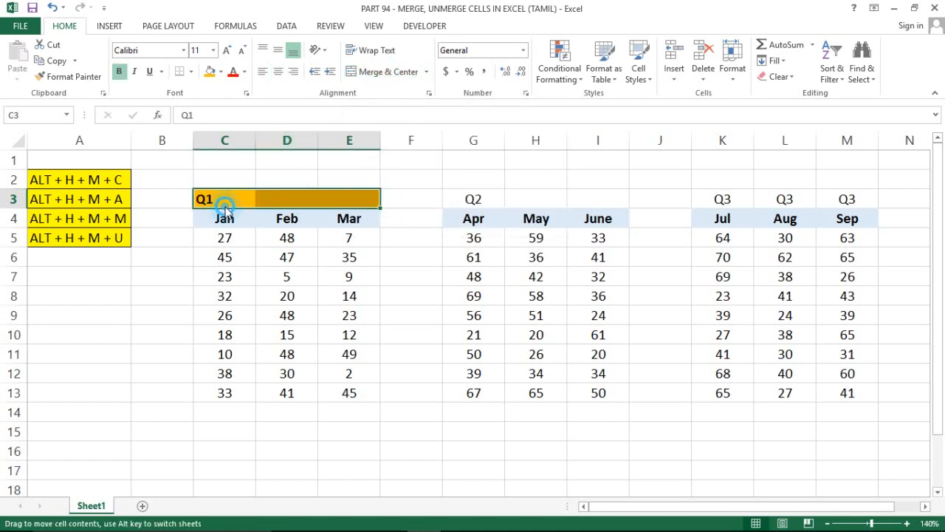
{"action": "key", "text": "Right"}
{"action": "key", "text": "Left"}
{"action": "key", "text": "Right"}
{"action": "key", "text": "Right"}
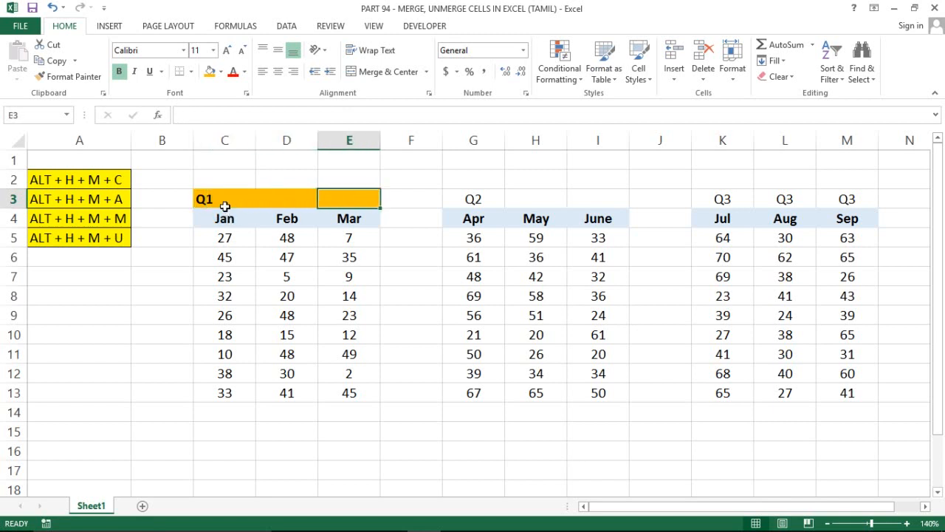
Merge and center the Q1 heading across C3:E3 again.
{"action": "key", "text": "Left"}
{"action": "key", "text": "Left"}
{"action": "key", "text": "shift+Right"}
{"action": "key", "text": "shift+Right"}
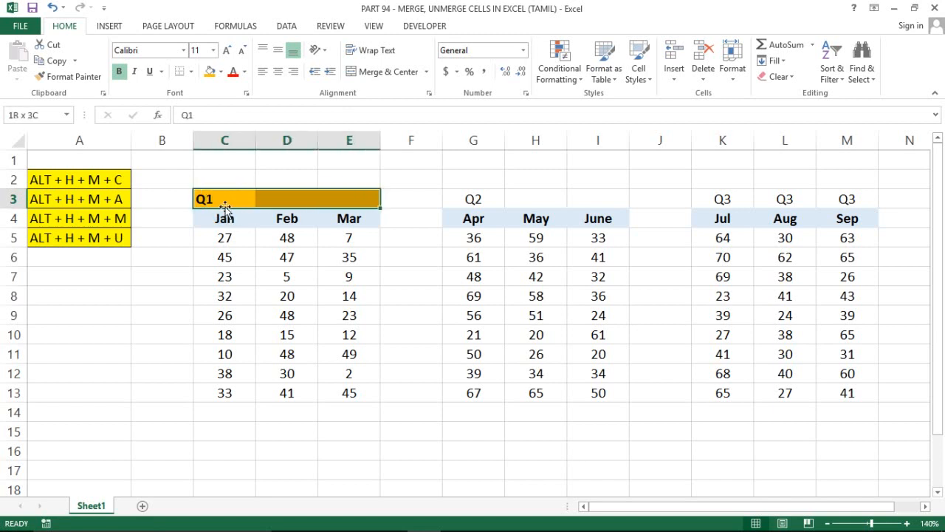
{"action": "left_click", "coordinate": [382, 71]}
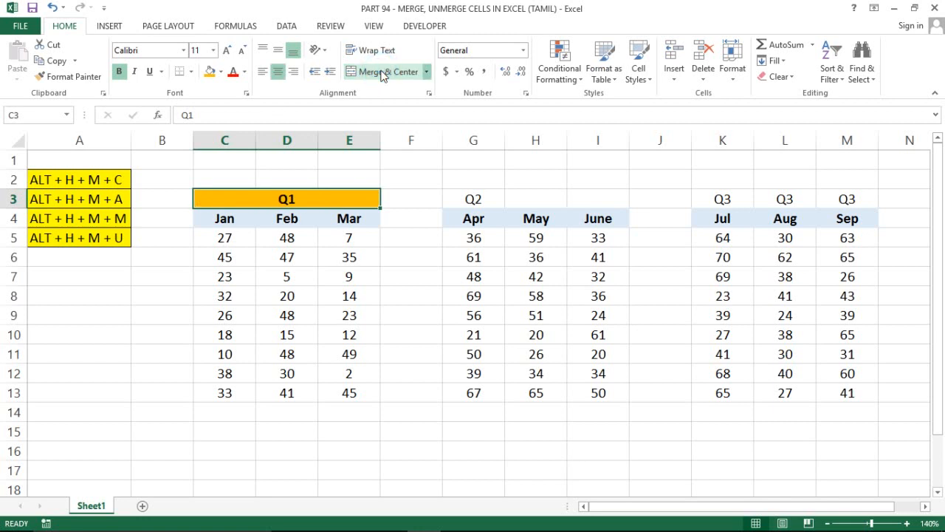
Review the available merge and unmerge options for the Q1 heading without applying any of them.
{"action": "left_click", "coordinate": [428, 72]}
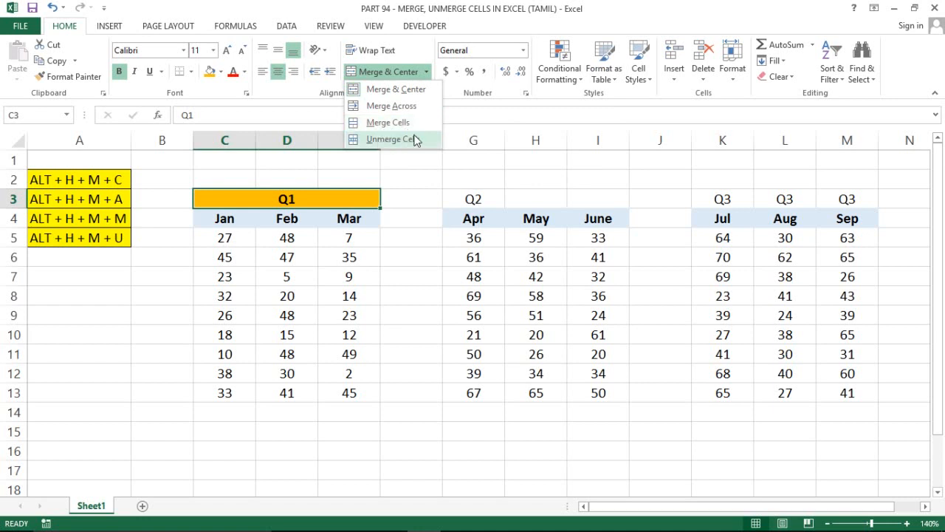
{"action": "left_click", "coordinate": [415, 164]}
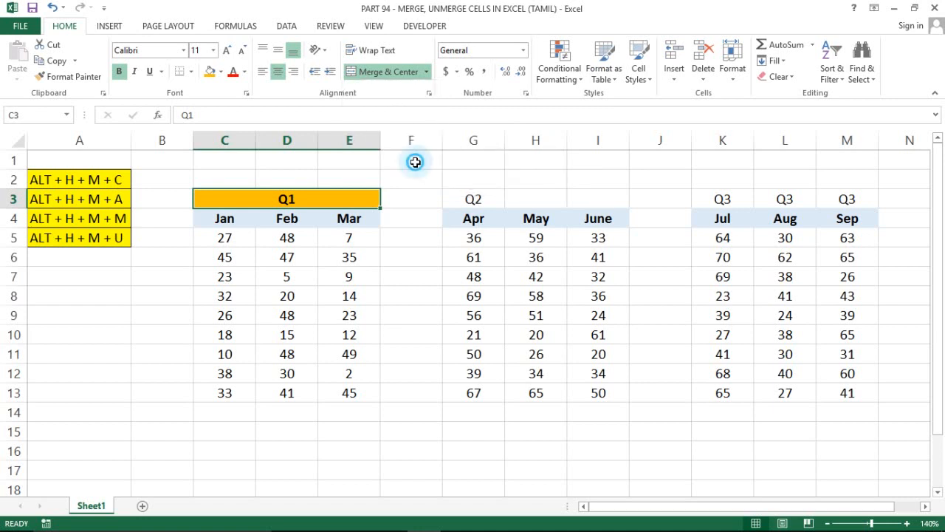
{"action": "left_click", "coordinate": [416, 160]}
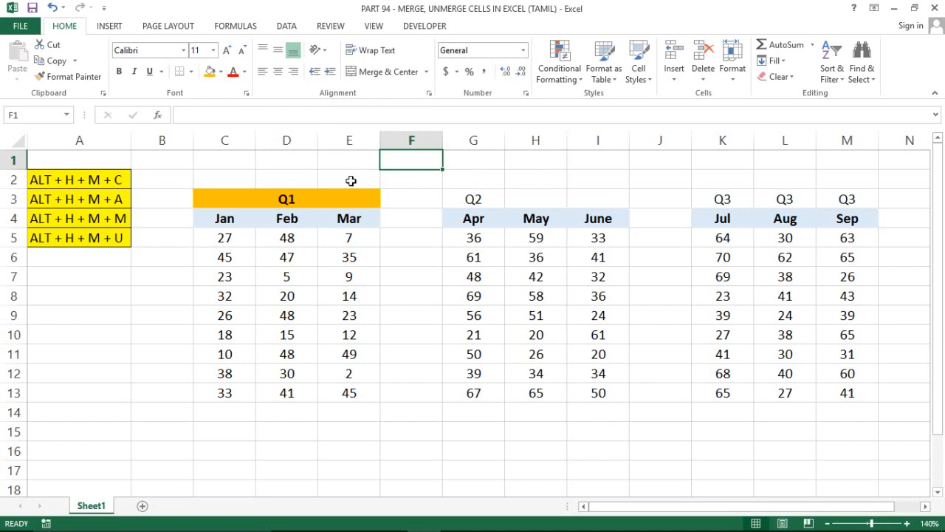
{"action": "left_click", "coordinate": [323, 197]}
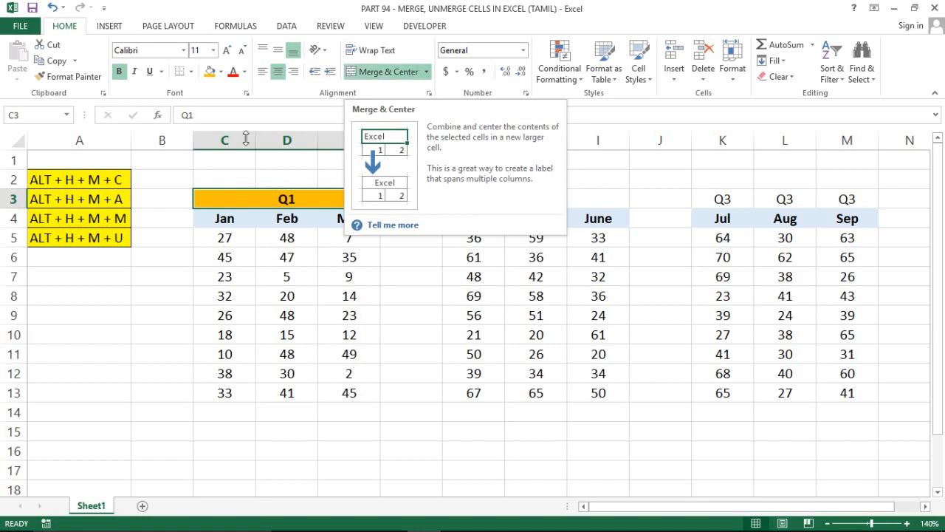
{"action": "left_click", "coordinate": [245, 193]}
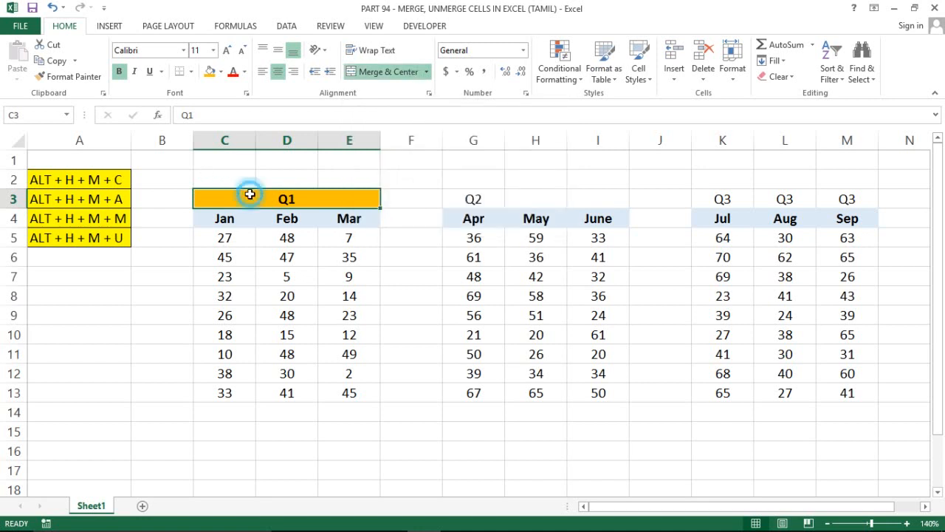
Make the list of merge shortcuts in A2:A5 bold.
{"action": "left_click", "coordinate": [98, 183]}
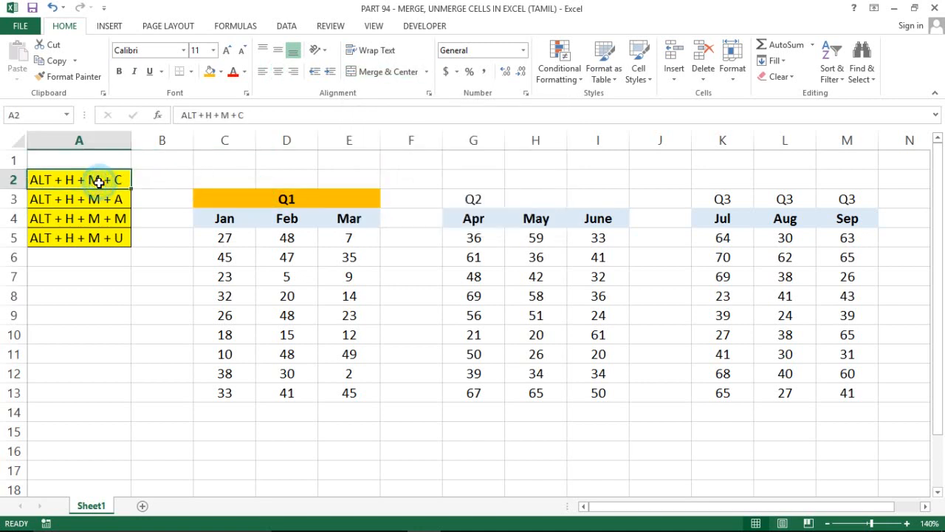
{"action": "key", "text": "ctrl+shift+Down"}
Merge and center the Q2 heading across G3:I3 above Apr to June.
{"action": "key", "text": "Right"}
{"action": "key", "text": "Right"}
{"action": "key", "text": "Right"}
{"action": "key", "text": "Right"}
{"action": "key", "text": "Right"}
{"action": "key", "text": "Right"}
{"action": "key", "text": "Right"}
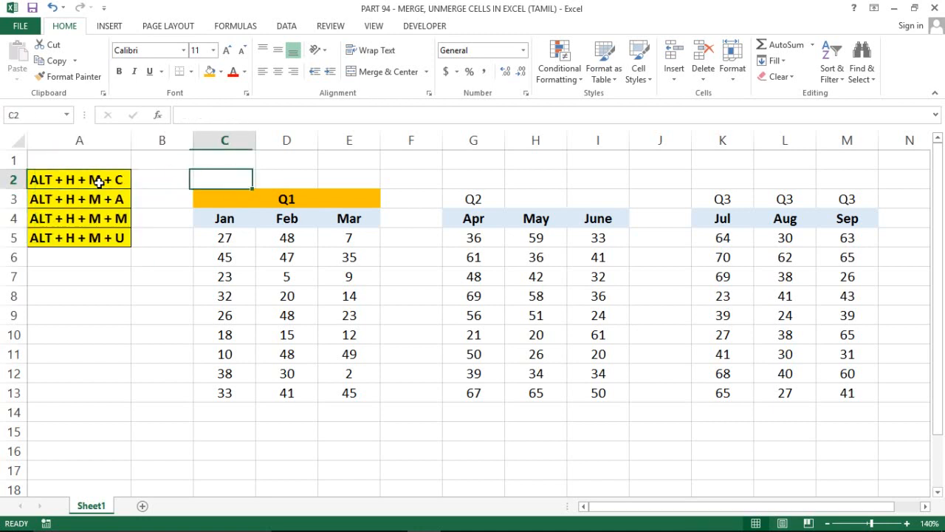
{"action": "key", "text": "Down"}
{"action": "key", "text": "Left"}
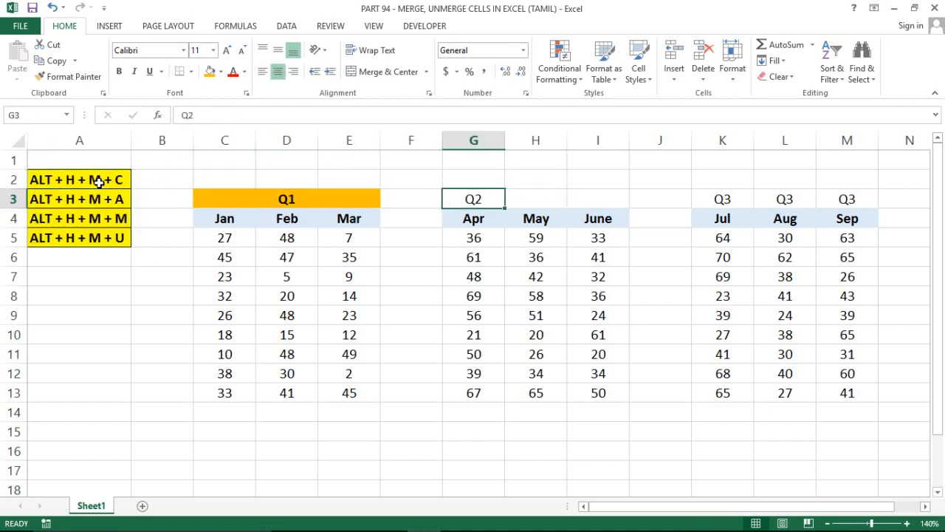
{"action": "key", "text": "shift+Right"}
{"action": "key", "text": "shift+Right"}
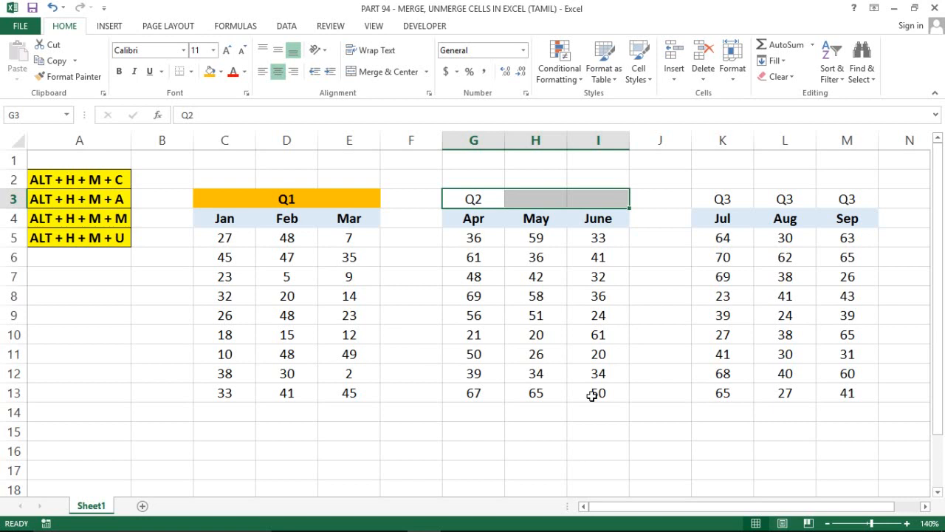
{"action": "key", "text": "alt"}
{"action": "key", "text": "h"}
{"action": "key", "text": "m"}
{"action": "key", "text": "c"}
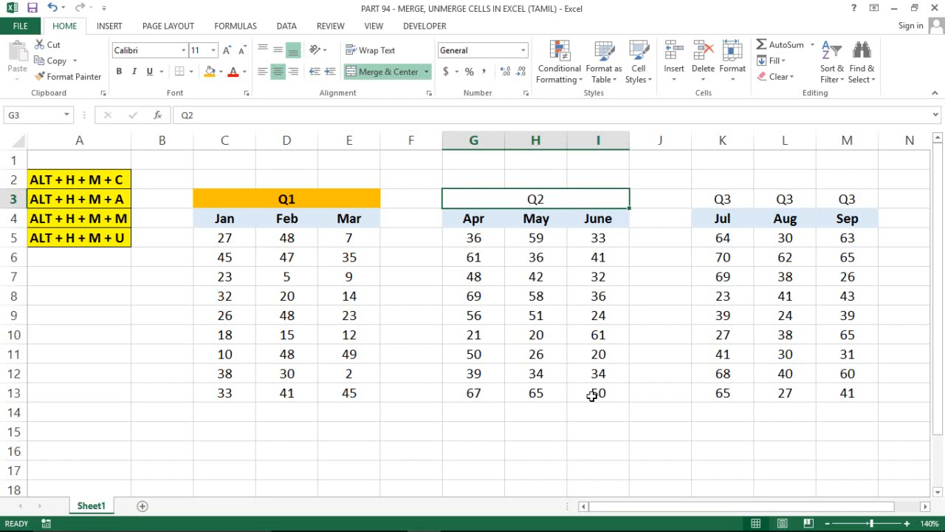
Unmerge the Q2 heading above Apr to June and check the separated cells.
{"action": "left_click", "coordinate": [591, 222]}
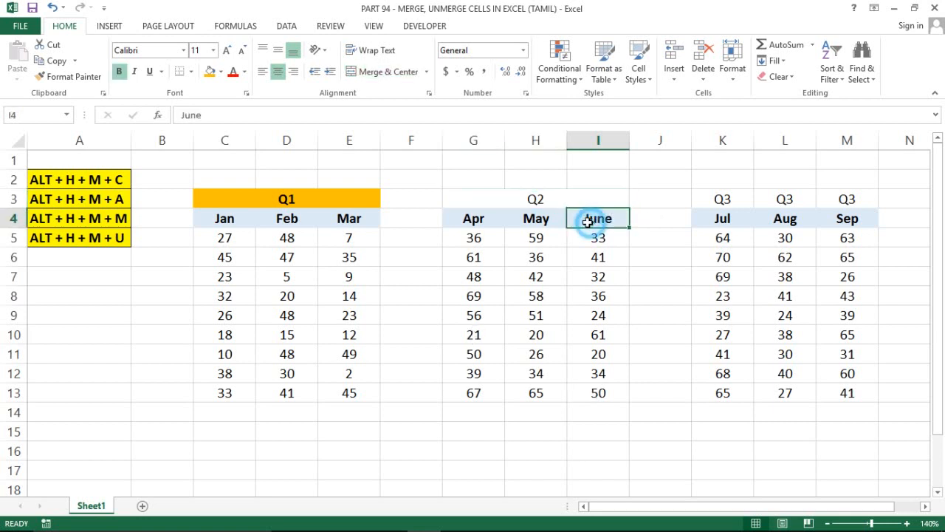
{"action": "left_click", "coordinate": [549, 203]}
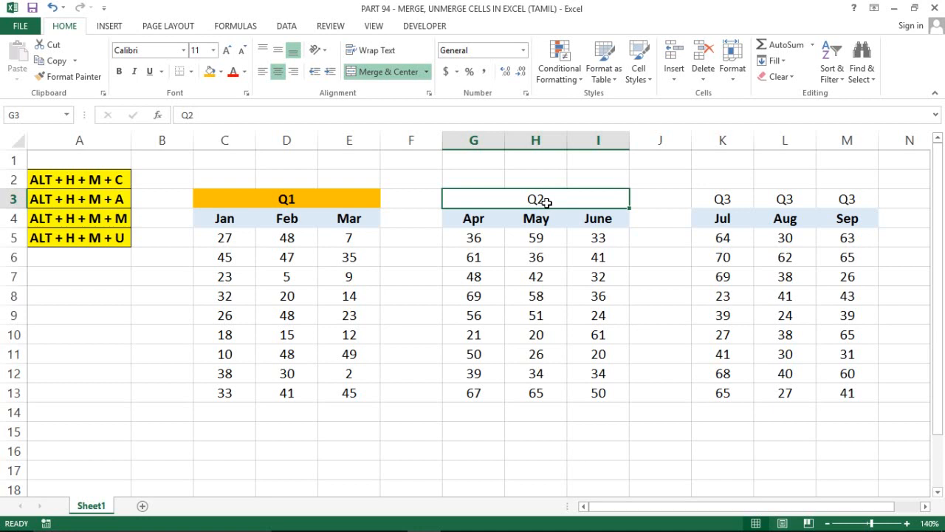
{"action": "key", "text": "alt"}
{"action": "key", "text": "h"}
{"action": "key", "text": "m"}
{"action": "key", "text": "u"}
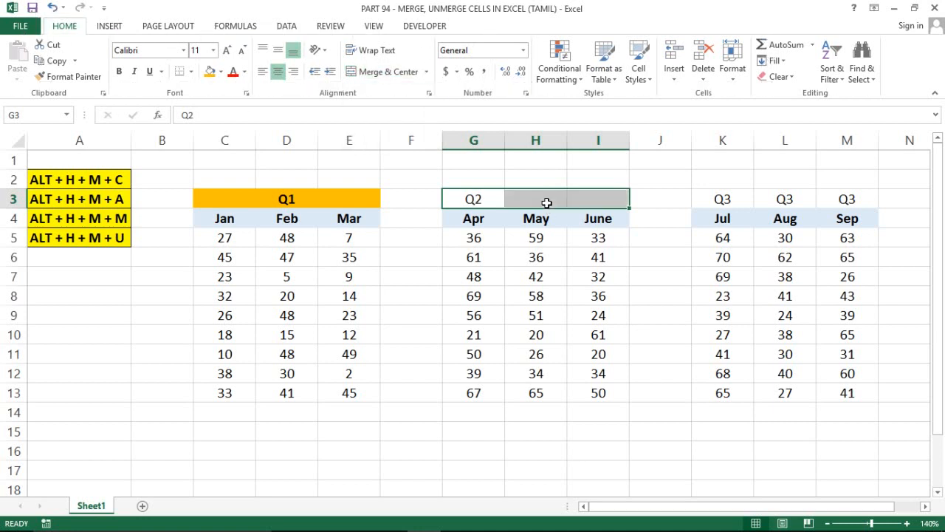
{"action": "left_click", "coordinate": [480, 201]}
{"action": "key", "text": "Right"}
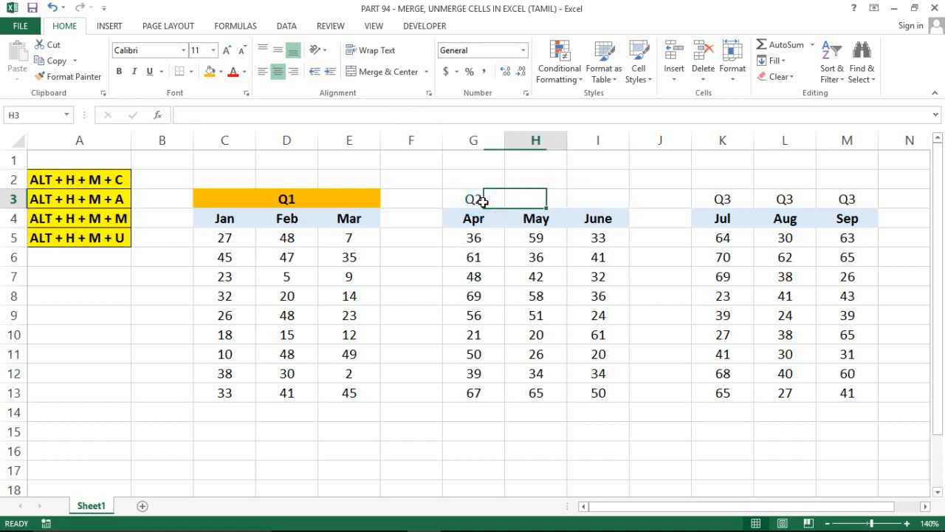
Select G3:I3, review the merge options, and merge and center the Q2 heading again.
{"action": "left_click", "coordinate": [480, 200]}
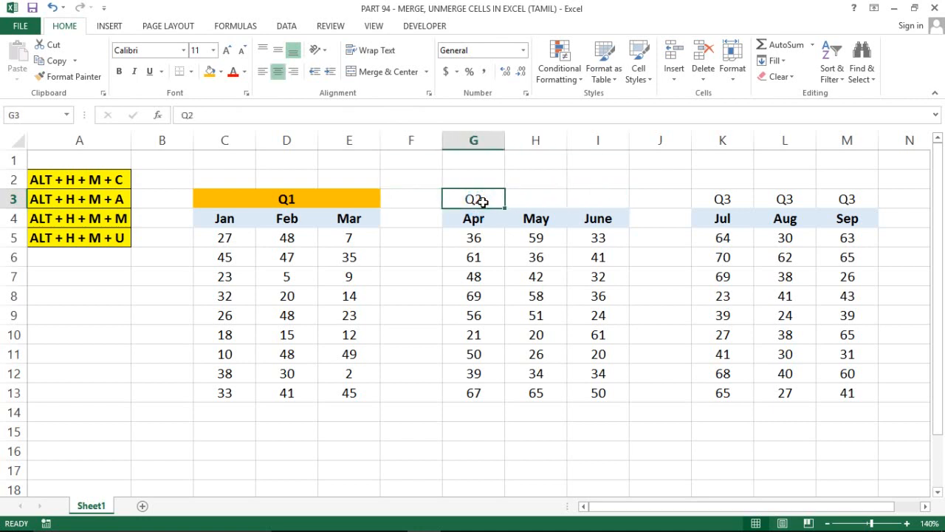
{"action": "key", "text": "shift+Right"}
{"action": "key", "text": "shift+Right"}
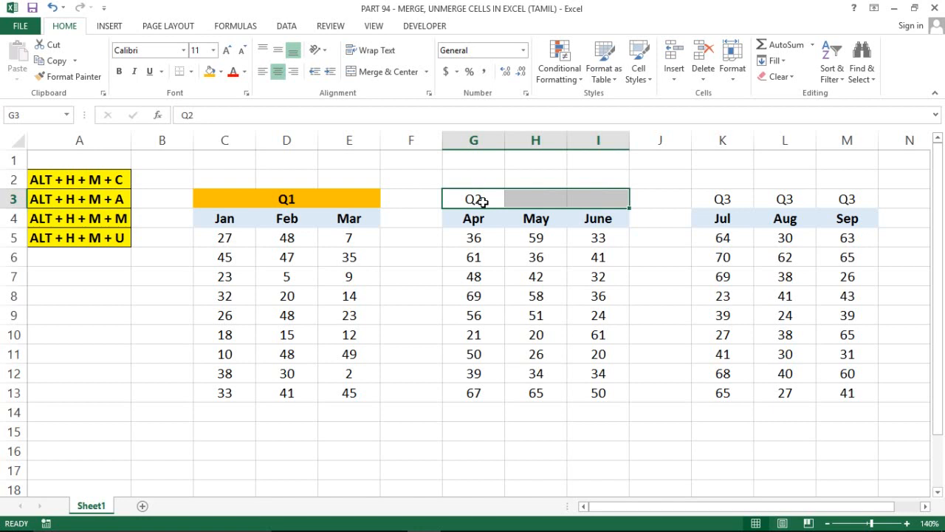
{"action": "left_click", "coordinate": [426, 71]}
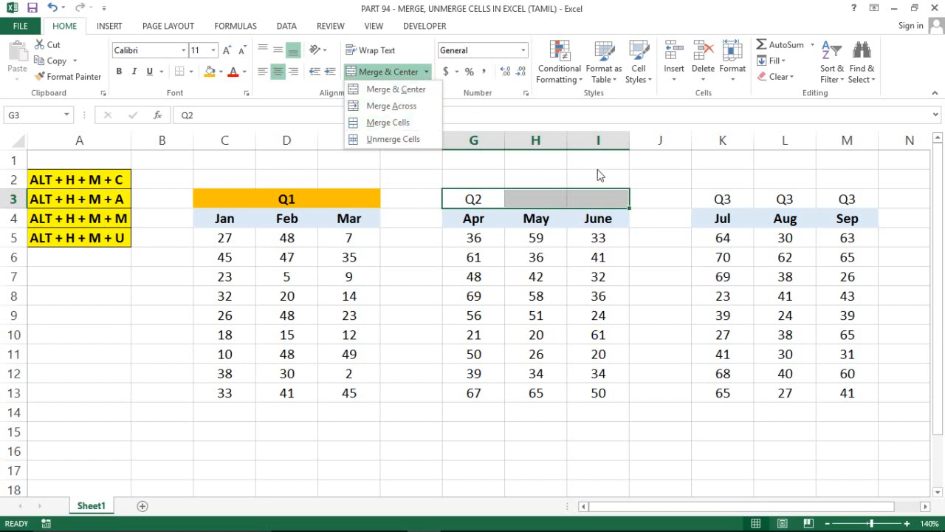
{"action": "left_click", "coordinate": [574, 184]}
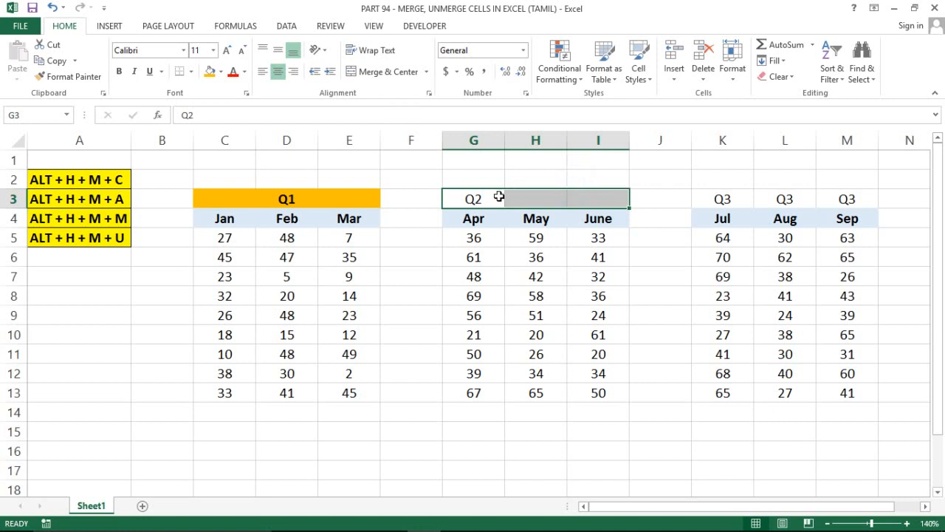
{"action": "key", "text": "alt"}
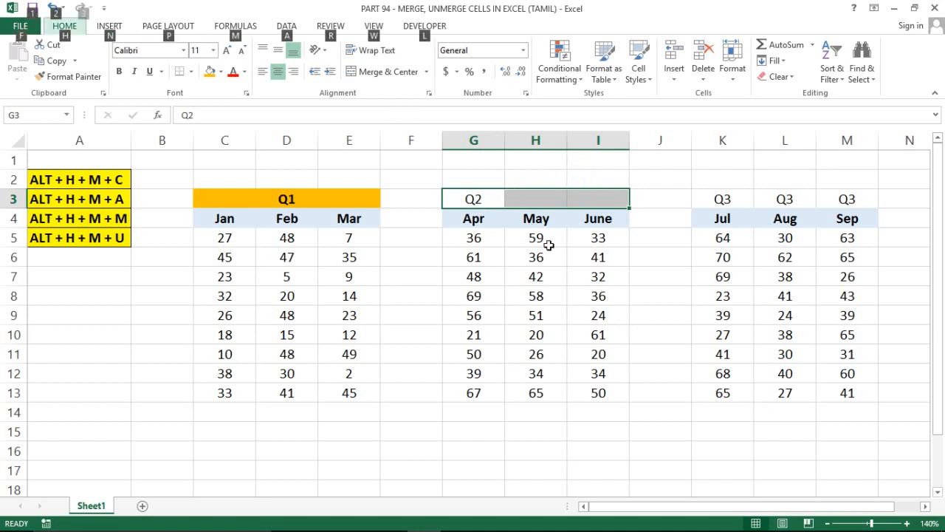
{"action": "key", "text": "h"}
{"action": "key", "text": "m"}
{"action": "key", "text": "c"}
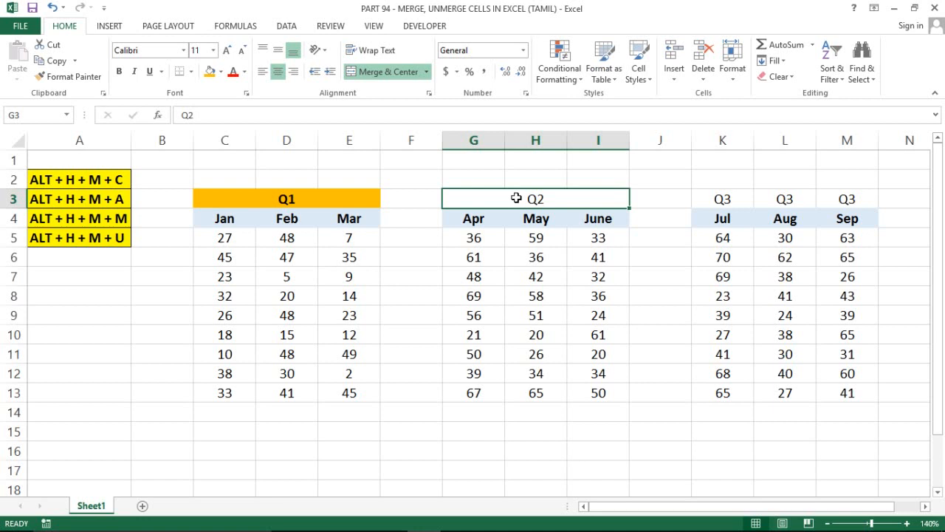
Replace the text of the merged Q2 heading with "rag", and undo the entry.
{"action": "type", "text": "rag"}
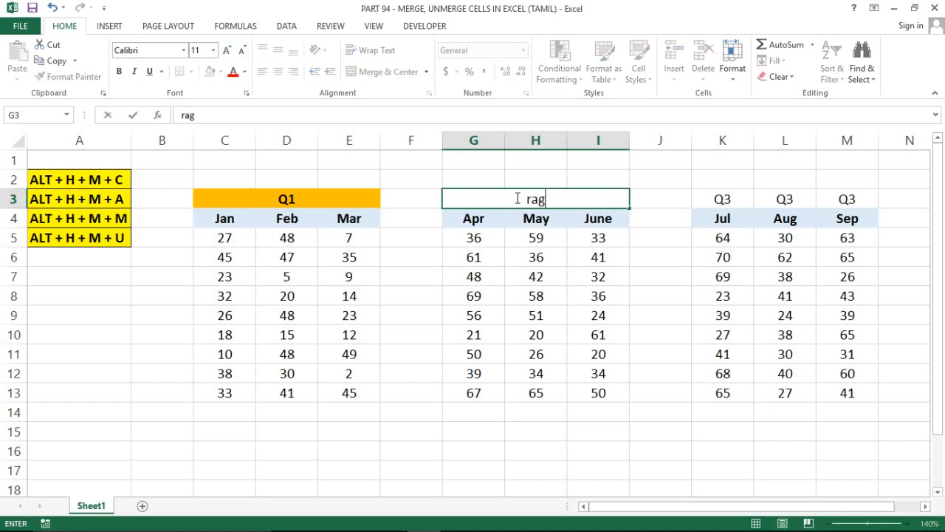
{"action": "key", "text": "Return"}
{"action": "left_click", "coordinate": [517, 198]}
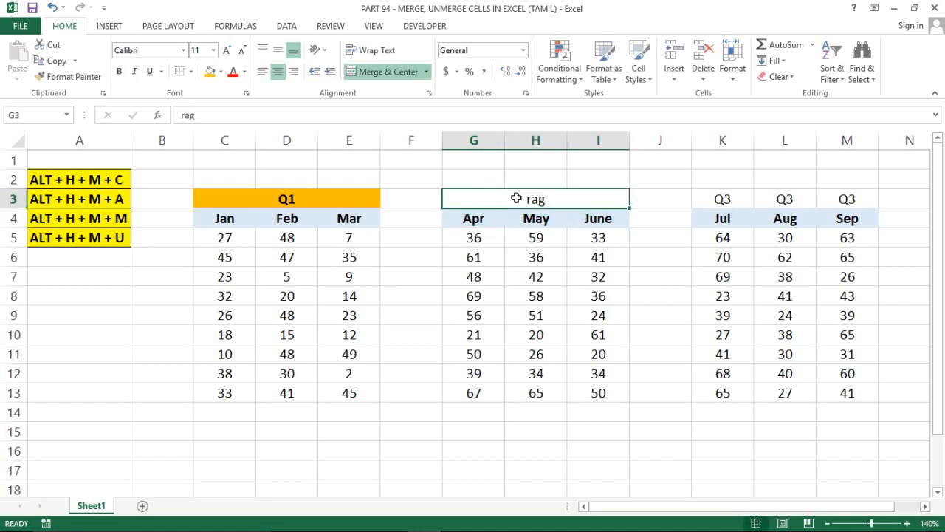
{"action": "key", "text": "ctrl+z"}
Unmerge the Q2 heading back into the separate cells G3:I3.
{"action": "key", "text": "alt+h"}
{"action": "key", "text": "m"}
{"action": "key", "text": "u"}
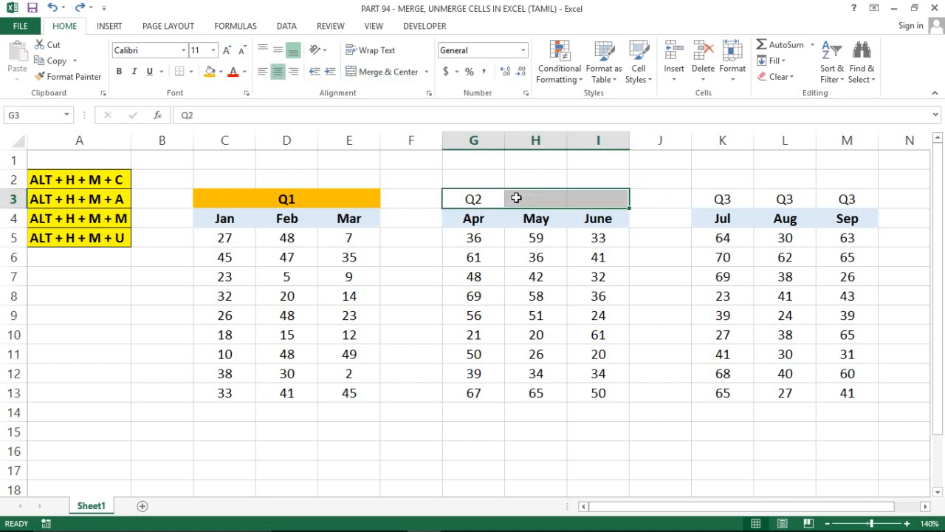
Clear the Q2 label from cell G3 above the April column.
{"action": "left_click", "coordinate": [517, 198]}
{"action": "key", "text": "Left"}
{"action": "key", "text": "Delete"}
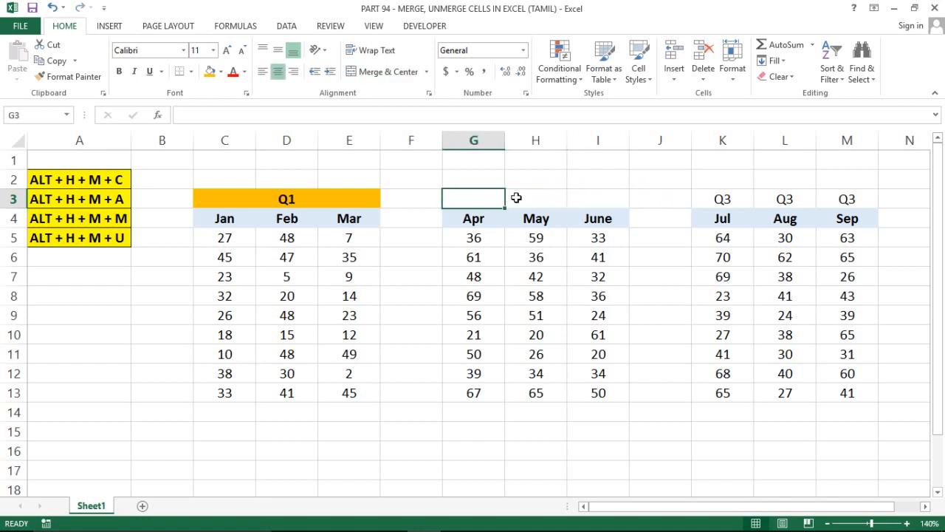
Merge and center the empty cells G3:I3 above Apr to June.
{"action": "key", "text": "shift+Right"}
{"action": "key", "text": "shift+Right"}
{"action": "key", "text": "shift+Right"}
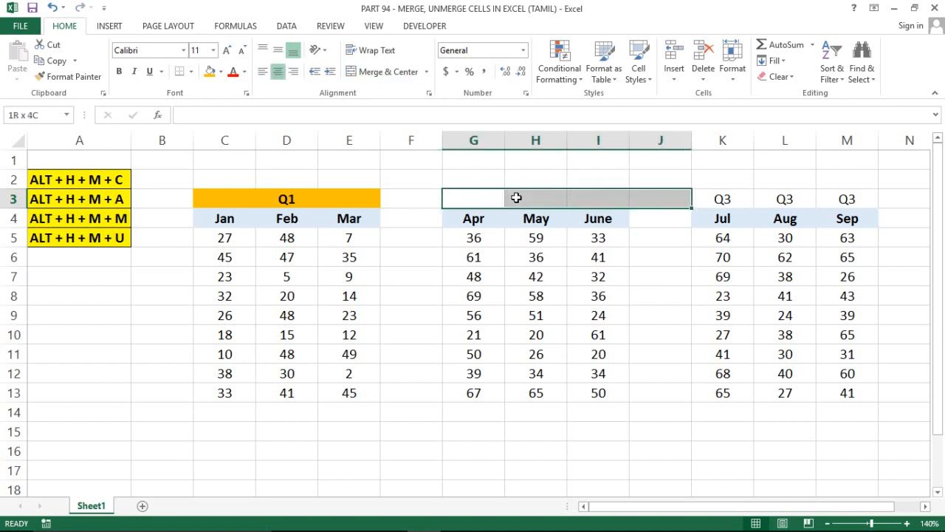
{"action": "key", "text": "shift+Left"}
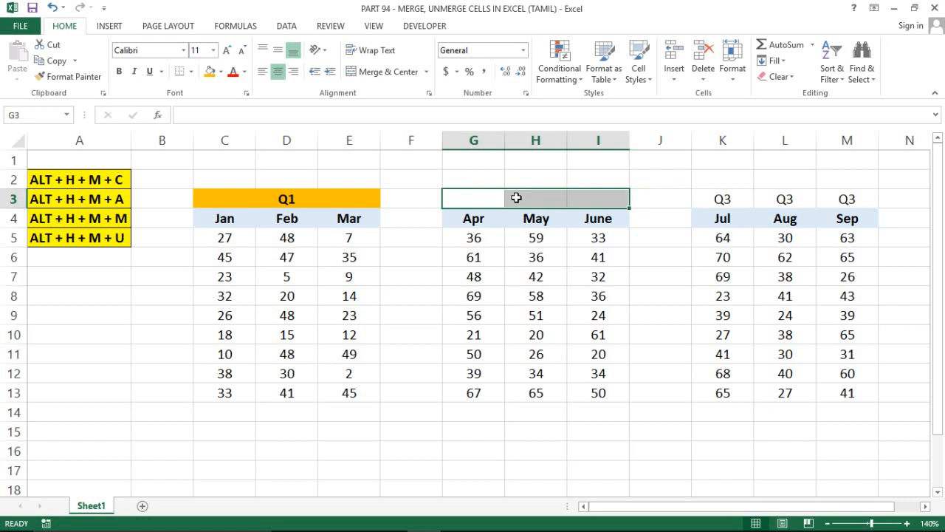
{"action": "key", "text": "alt"}
{"action": "key", "text": "h"}
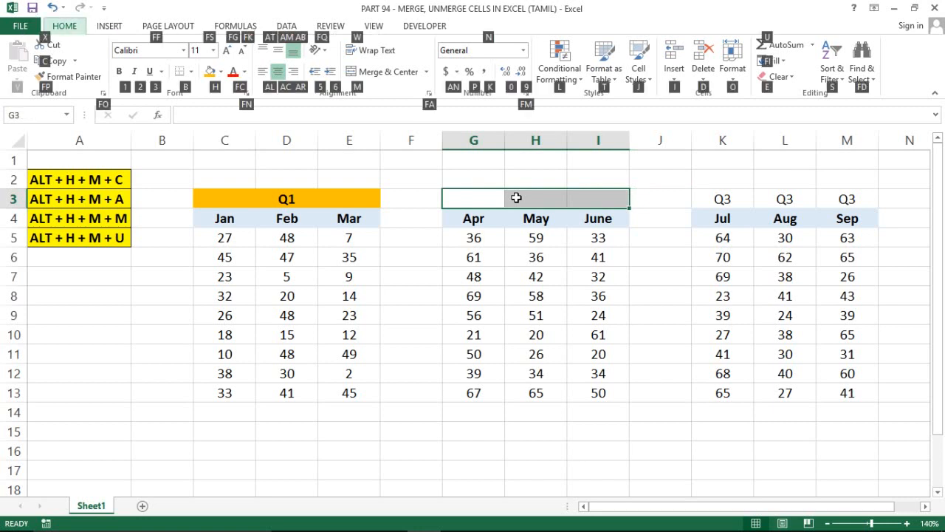
{"action": "key", "text": "m"}
{"action": "key", "text": "c"}
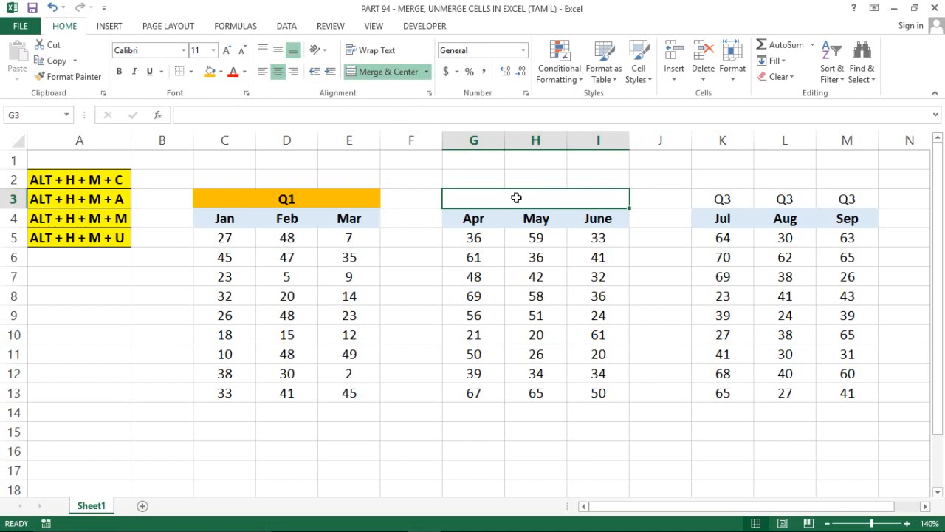
Enter "Q2" in the merged heading G3:I3 and fill it with orange.
{"action": "type", "text": "Q2"}
{"action": "key", "text": "Return"}
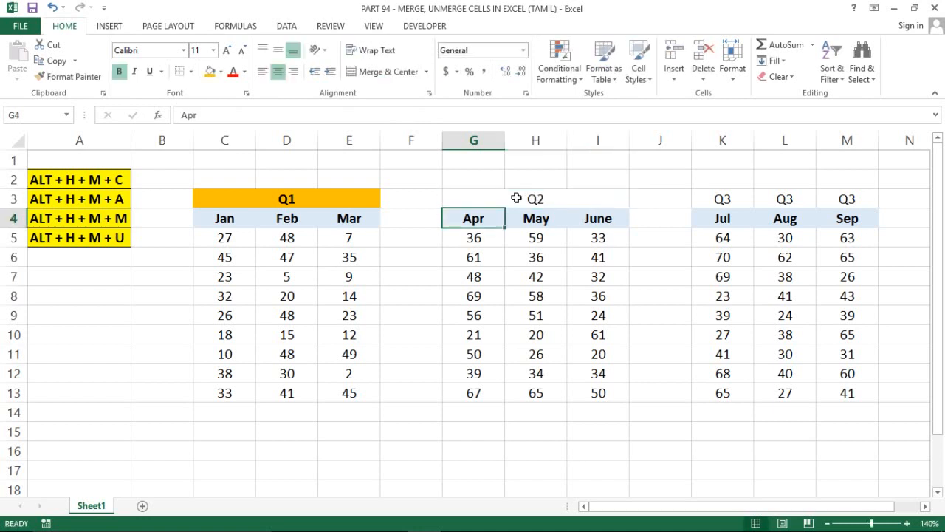
{"action": "key", "text": "Up"}
{"action": "key", "text": "Right"}
{"action": "key", "text": "Left"}
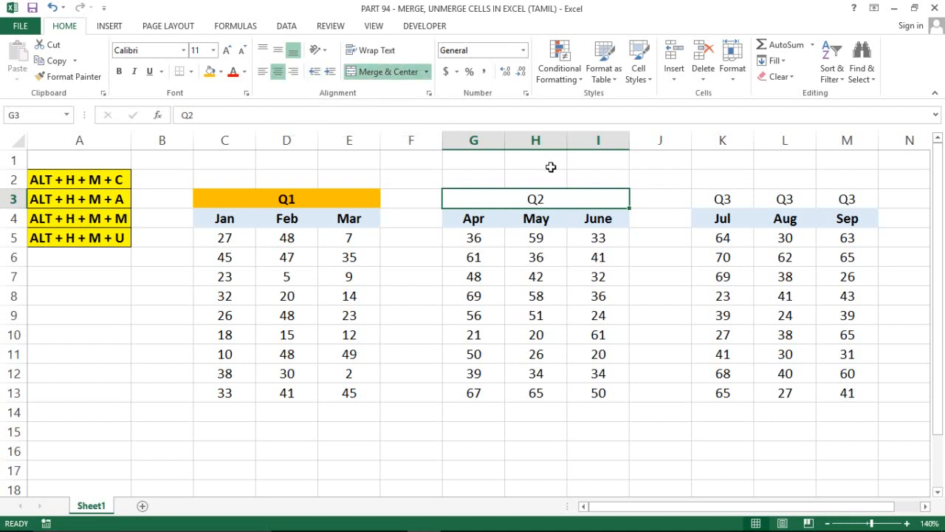
{"action": "left_click", "coordinate": [210, 75]}
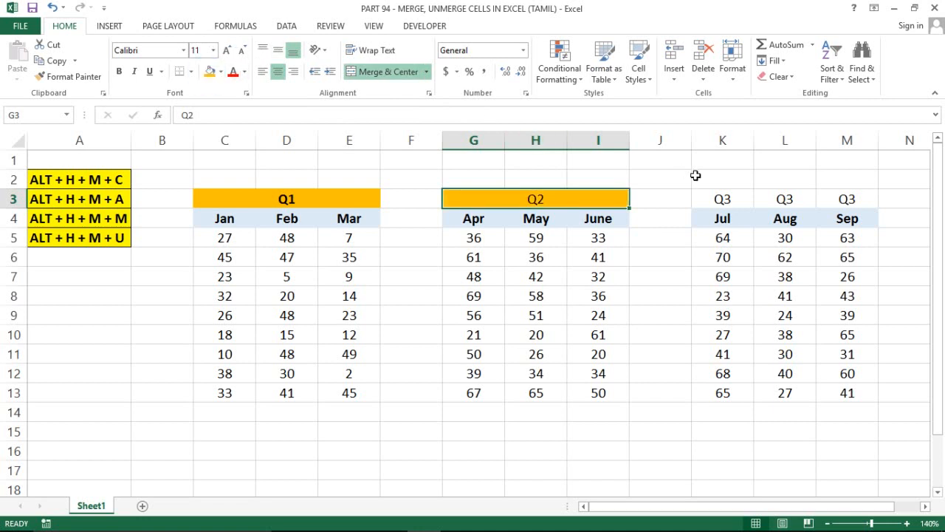
Clear the three Q3 labels from K3:M3 above Jul to Sep.
{"action": "left_click", "coordinate": [715, 198]}
{"action": "key", "text": "Right"}
{"action": "key", "text": "shift+Right"}
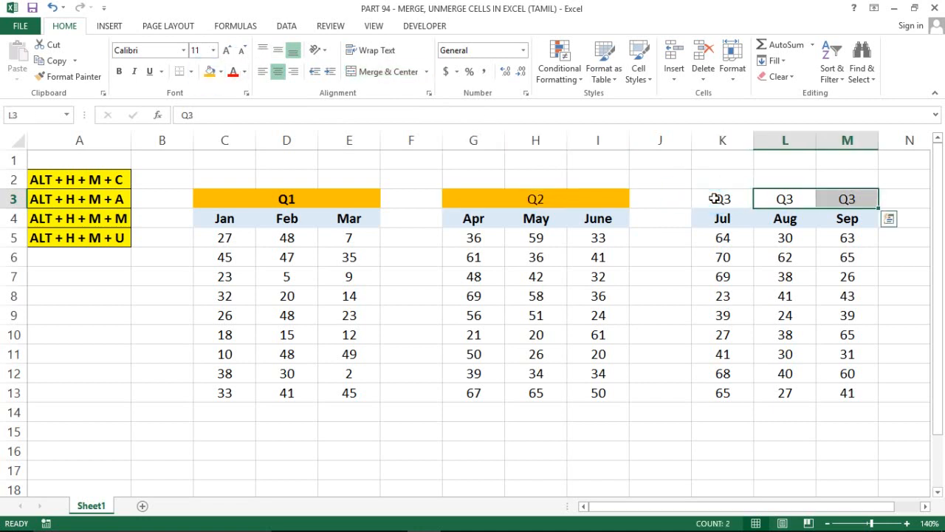
{"action": "key", "text": "Delete"}
{"action": "key", "text": "Tab"}
{"action": "left_click", "coordinate": [715, 198]}
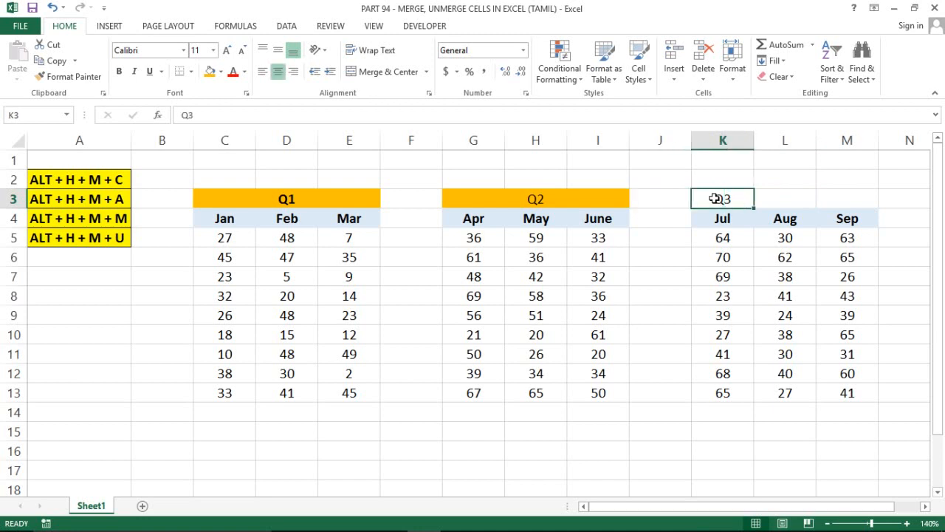
{"action": "key", "text": "Delete"}
Merge K3:M3 with Merge Across and enter "Q3" as the heading.
{"action": "key", "text": "shift+Right"}
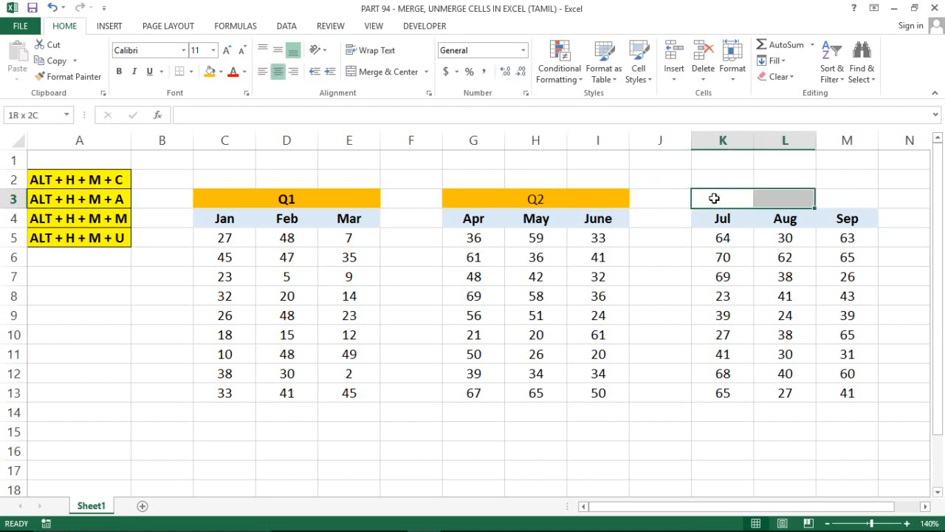
{"action": "key", "text": "shift+Right"}
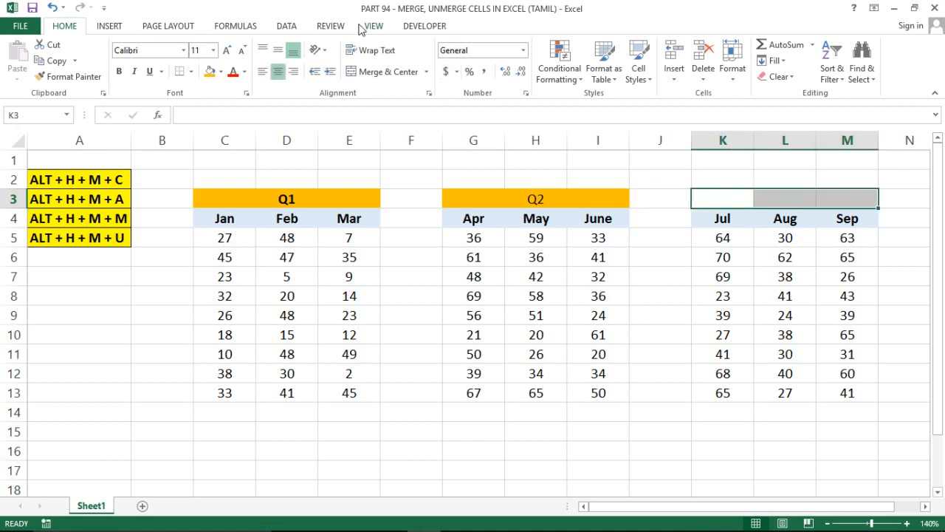
{"action": "left_click", "coordinate": [425, 72]}
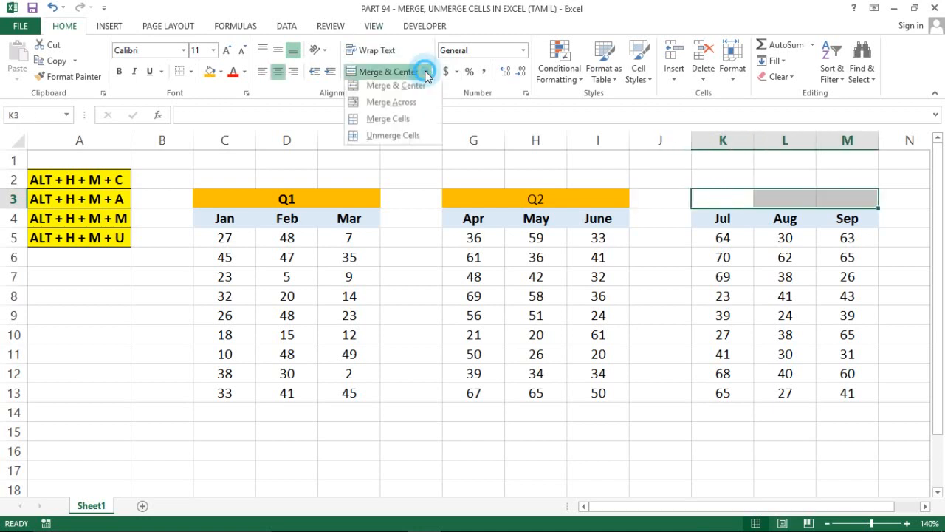
{"action": "left_click", "coordinate": [387, 108]}
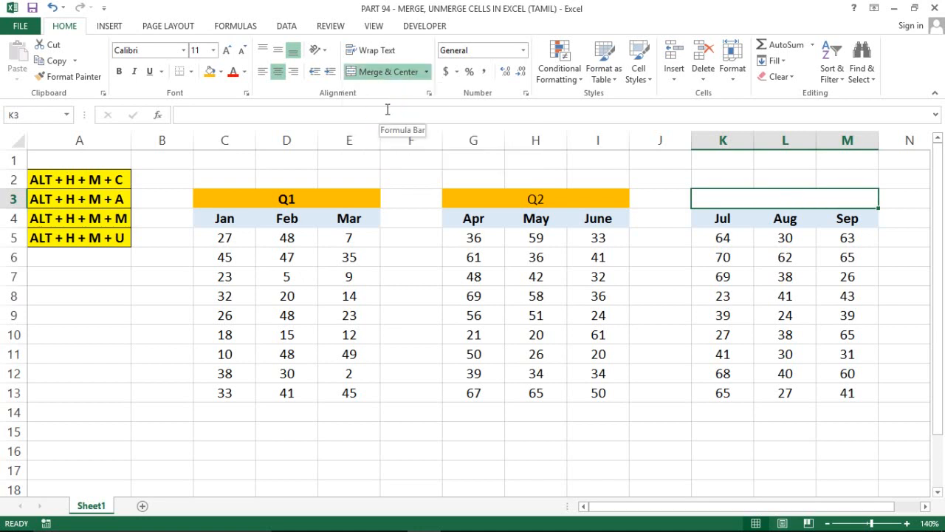
{"action": "type", "text": "Q3"}
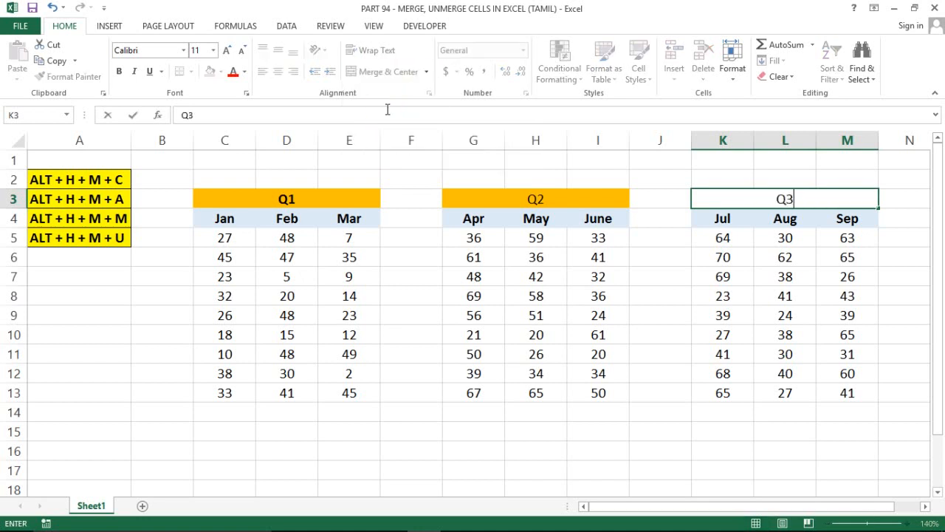
{"action": "key", "text": "Return"}
{"action": "key", "text": "Up"}
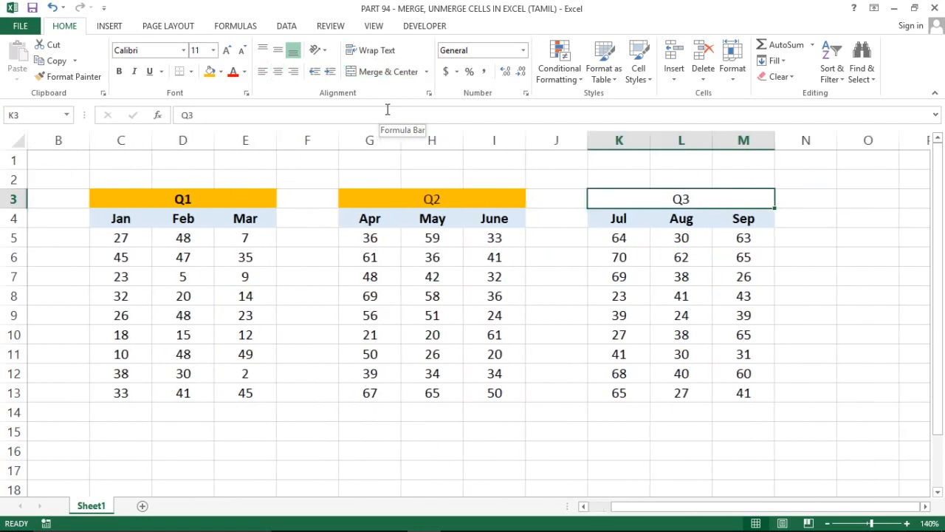
Step back and forth along row 3 to compare the merged Q1, Q2 and Q3 headings.
{"action": "key", "text": "Left"}
{"action": "key", "text": "Left"}
{"action": "key", "text": "Left"}
{"action": "key", "text": "Left"}
{"action": "key", "text": "Left"}
{"action": "key", "text": "Left"}
{"action": "key", "text": "Right"}
{"action": "key", "text": "Right"}
{"action": "key", "text": "Right"}
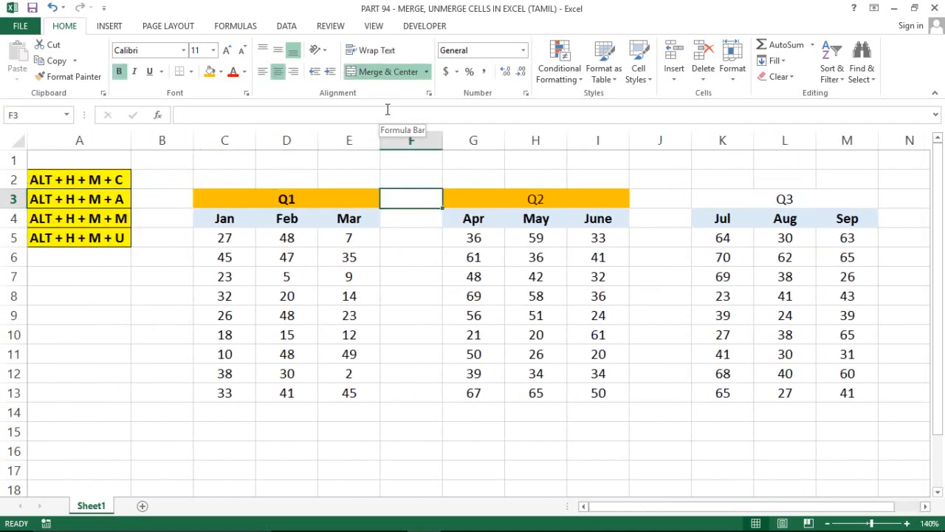
{"action": "key", "text": "Left"}
{"action": "key", "text": "Right"}
{"action": "key", "text": "Right"}
{"action": "key", "text": "Right"}
{"action": "key", "text": "Right"}
{"action": "key", "text": "Right"}
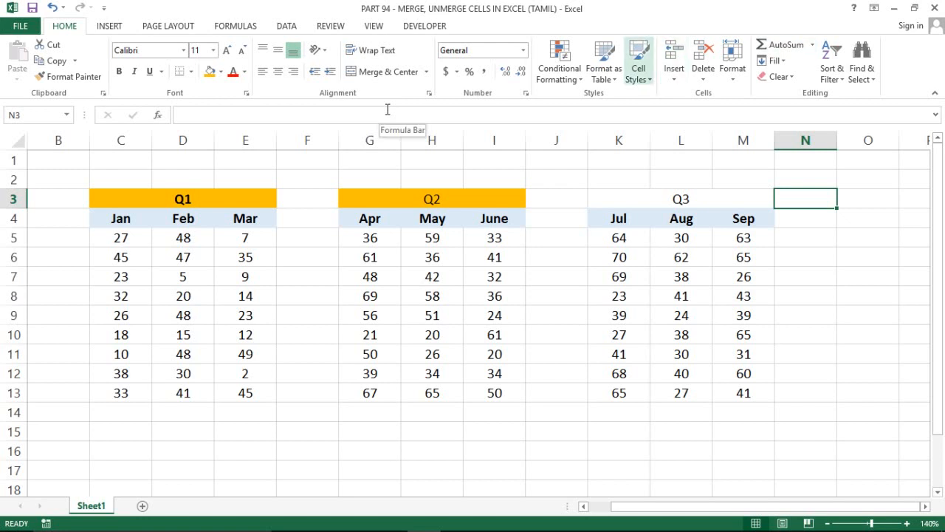
{"action": "key", "text": "Left"}
{"action": "key", "text": "Left"}
{"action": "key", "text": "Left"}
{"action": "key", "text": "Left"}
{"action": "key", "text": "Left"}
{"action": "key", "text": "Left"}
{"action": "key", "text": "Left"}
{"action": "key", "text": "Right"}
{"action": "key", "text": "Right"}
{"action": "key", "text": "Right"}
{"action": "key", "text": "Right"}
{"action": "key", "text": "Right"}
{"action": "key", "text": "Right"}
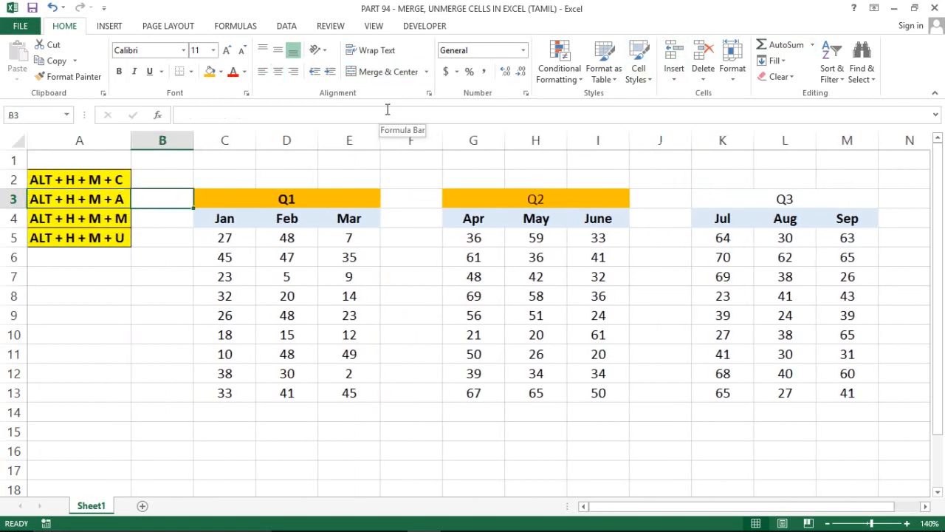
Copy the formatting of the Q2 heading onto the merged Q3 heading with Format Painter.
{"action": "key", "text": "Left"}
{"action": "key", "text": "Left"}
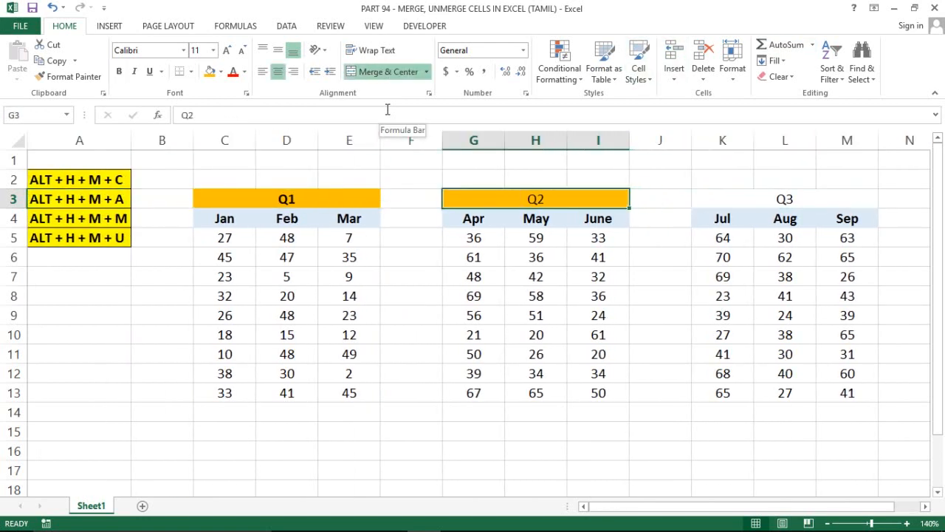
{"action": "left_click", "coordinate": [54, 83]}
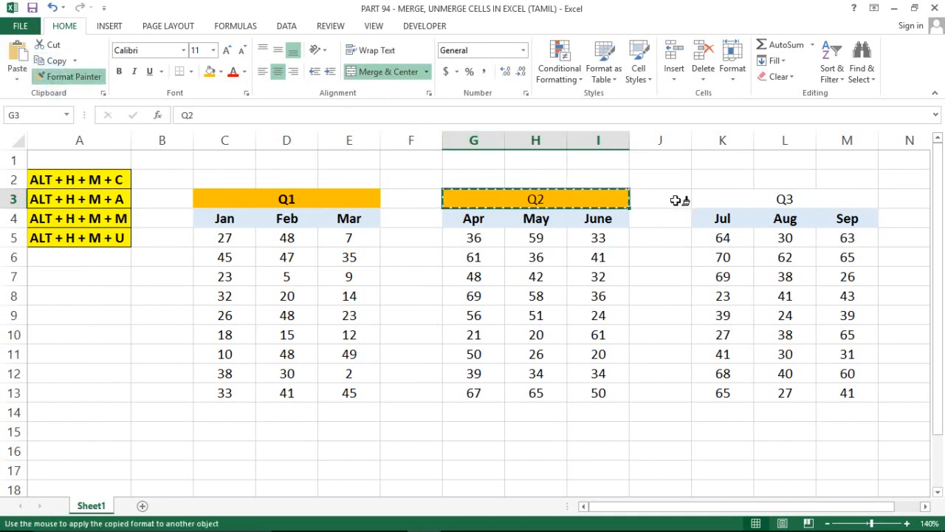
{"action": "left_click", "coordinate": [709, 201]}
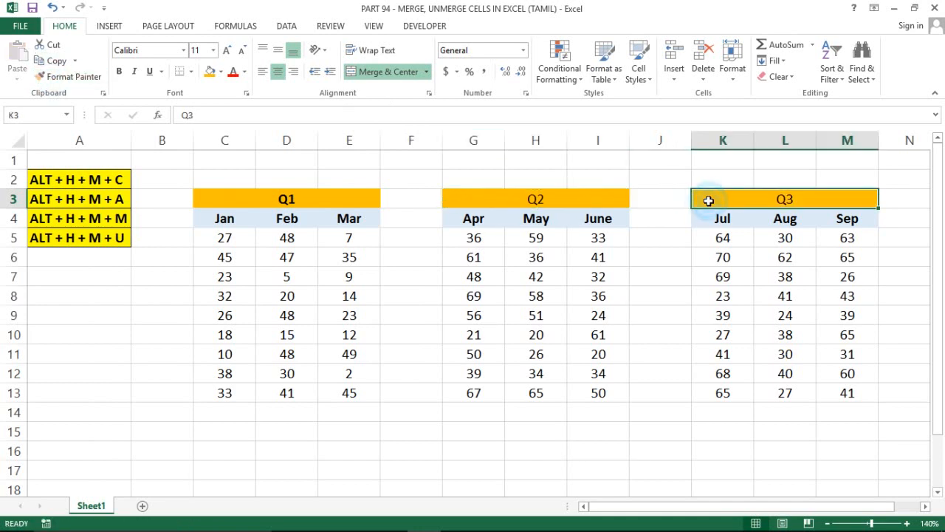
Make the Q2 and Q3 headings bold to match the Q1 heading.
{"action": "left_click", "coordinate": [314, 208]}
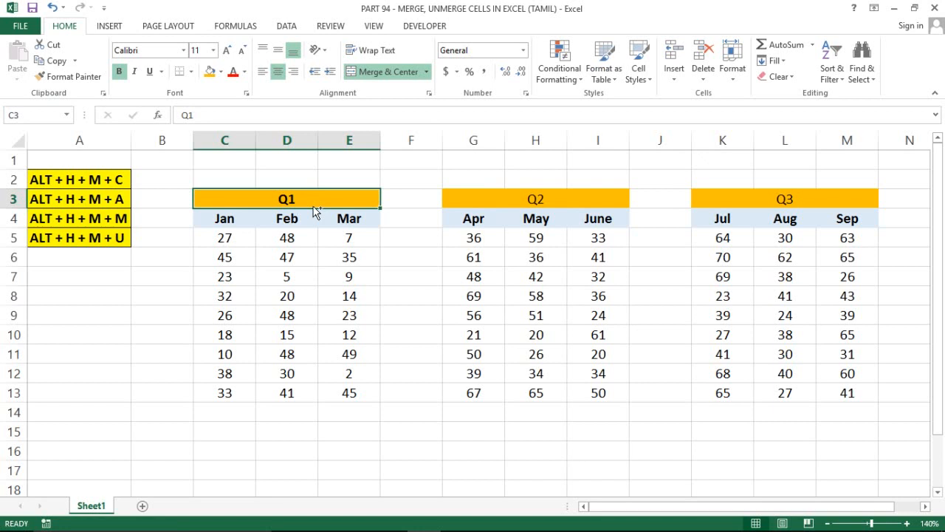
{"action": "key", "text": "Left"}
{"action": "key", "text": "Left"}
{"action": "key", "text": "Right"}
{"action": "key", "text": "Right"}
{"action": "key", "text": "Right"}
{"action": "key", "text": "Right"}
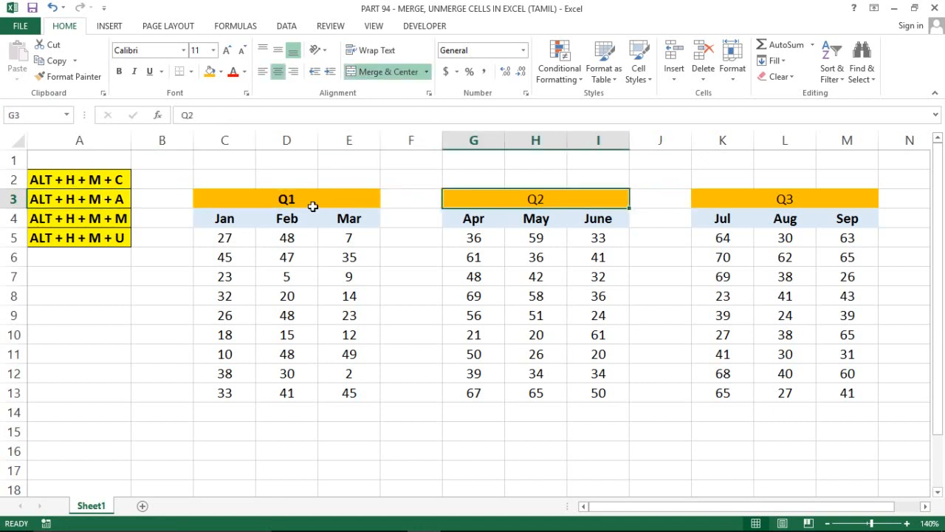
{"action": "key", "text": "Right"}
{"action": "key", "text": "Right"}
Select A2:A5 to examine the list of merge and unmerge keyboard shortcuts.
{"action": "key", "text": "Left"}
{"action": "key", "text": "Left"}
{"action": "key", "text": "Left"}
{"action": "key", "text": "Left"}
{"action": "key", "text": "Left"}
{"action": "key", "text": "Left"}
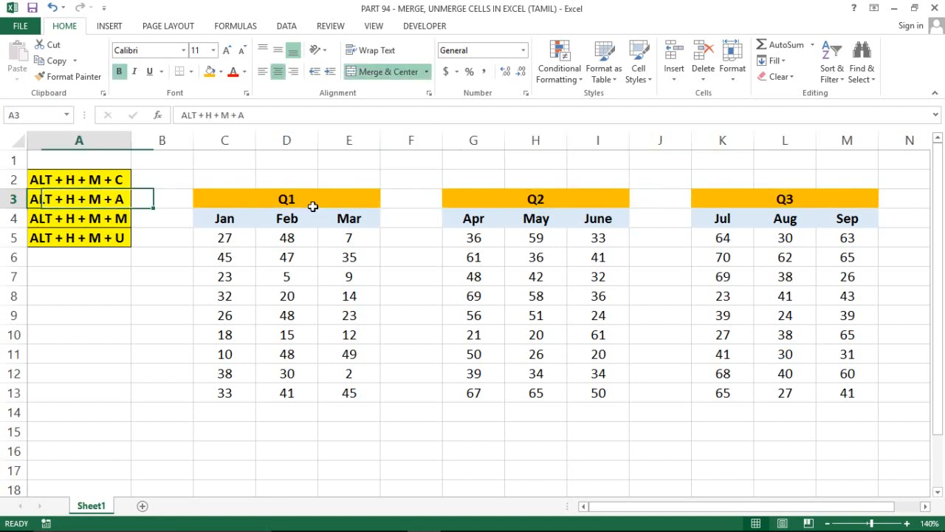
{"action": "key", "text": "Up"}
{"action": "key", "text": "shift+Down"}
{"action": "key", "text": "shift+Down"}
{"action": "key", "text": "shift+Down"}
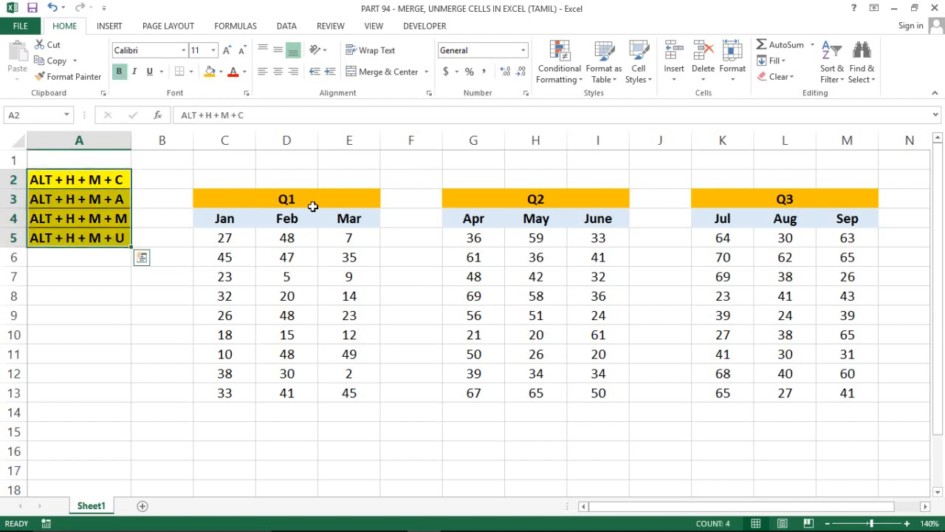
{"action": "key", "text": "Right"}
{"action": "key", "text": "Right"}
{"action": "key", "text": "Down"}
{"action": "key", "text": "Down"}
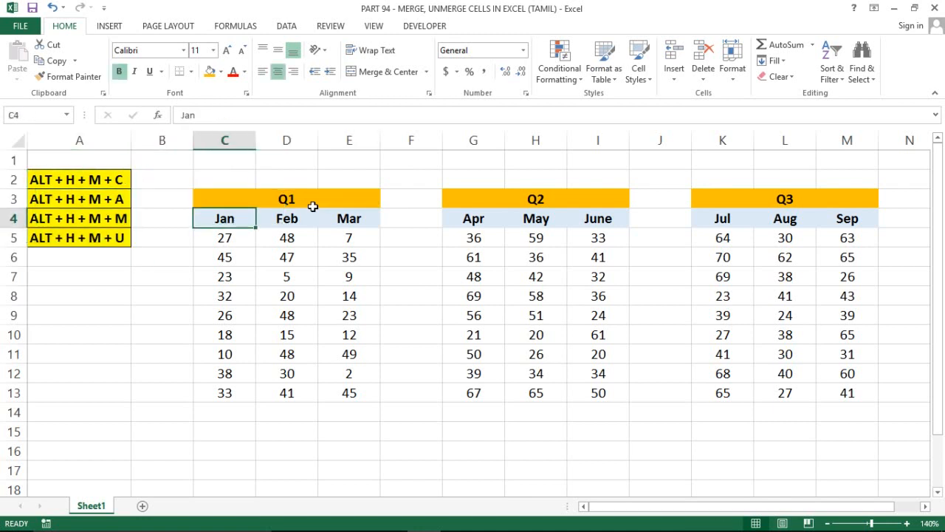
From cell D7, examine the merge and unmerge options with their access keys, and close them without applying any.
{"action": "left_click", "coordinate": [306, 274]}
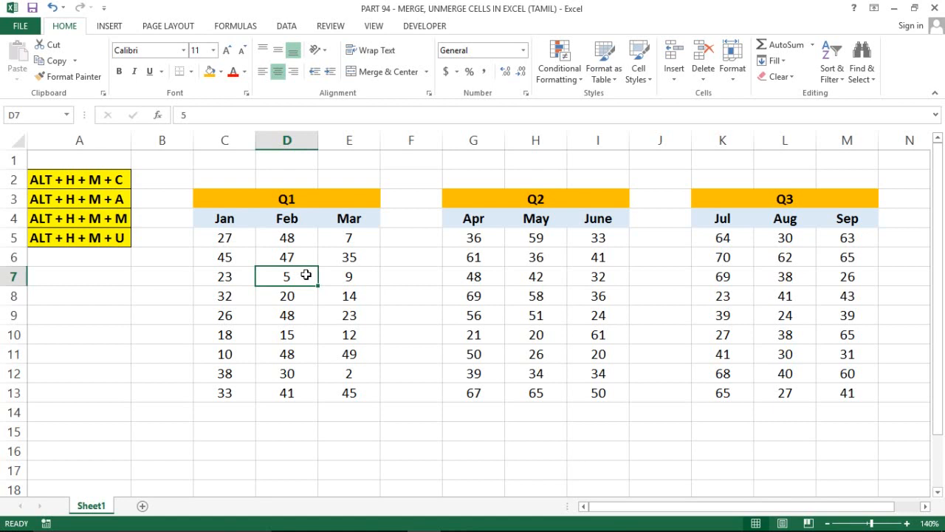
{"action": "left_click", "coordinate": [275, 279]}
{"action": "key", "text": "alt"}
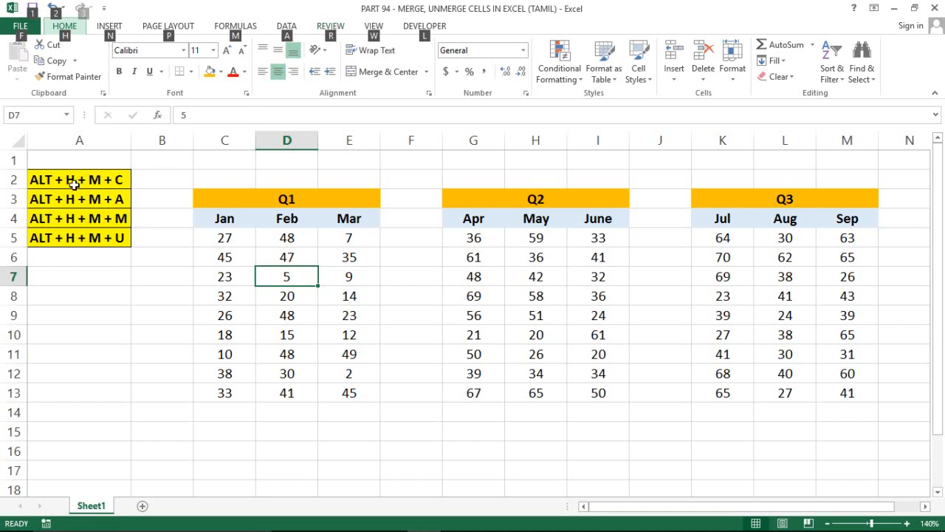
{"action": "key", "text": "h"}
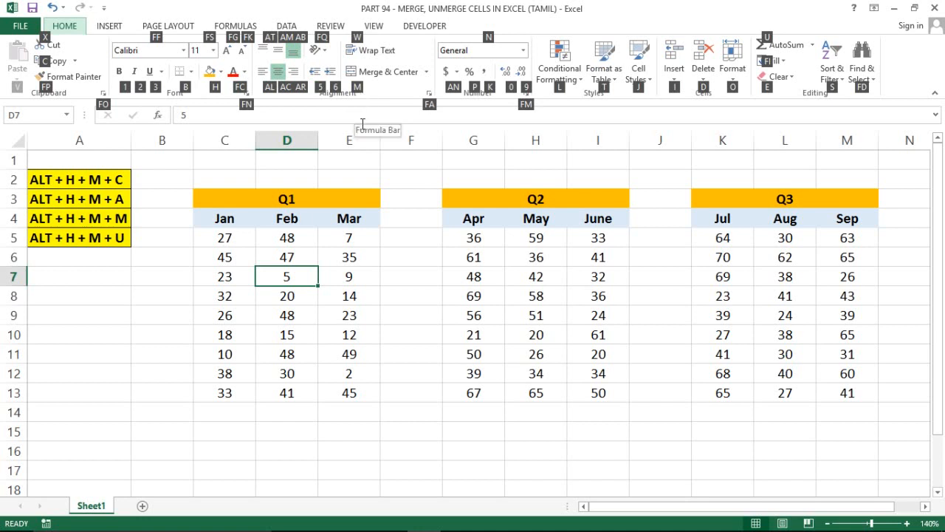
{"action": "key", "text": "m"}
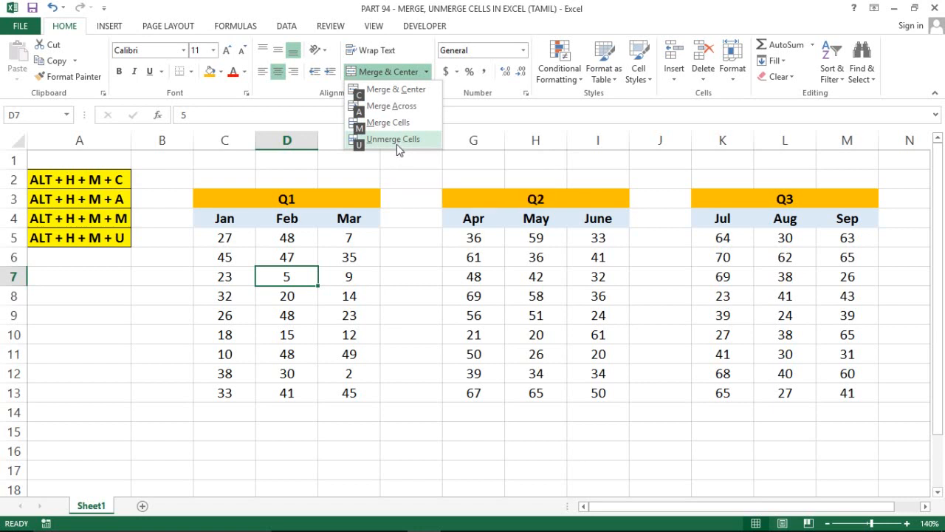
{"action": "left_click", "coordinate": [340, 313]}
{"action": "key", "text": "Up"}
{"action": "key", "text": "Up"}
{"action": "key", "text": "Up"}
{"action": "key", "text": "Up"}
{"action": "key", "text": "Up"}
{"action": "key", "text": "Up"}
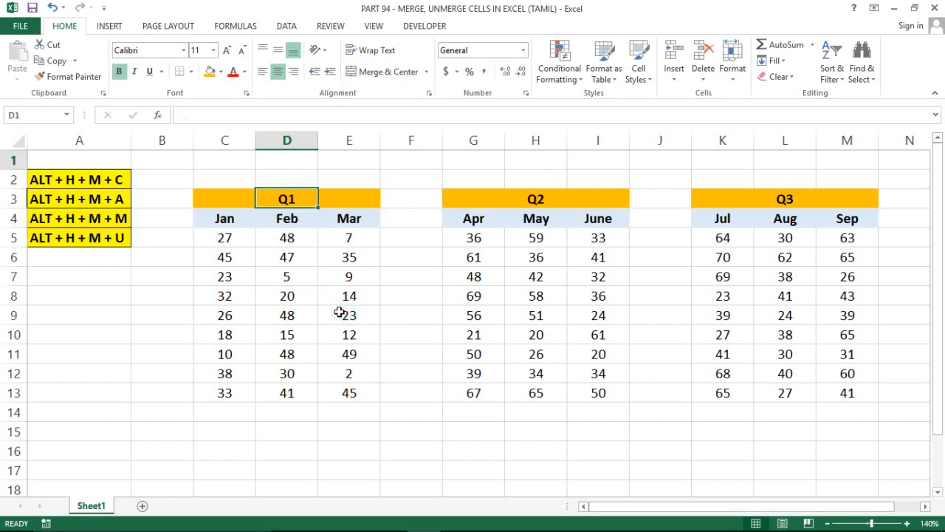
{"action": "key", "text": "Down"}
{"action": "key", "text": "Down"}
{"action": "key", "text": "Down"}
{"action": "key", "text": "Up"}
{"action": "key", "text": "Up"}
{"action": "key", "text": "Up"}
{"action": "key", "text": "Down"}
{"action": "key", "text": "Down"}
{"action": "key", "text": "Down"}
{"action": "key", "text": "Left"}
{"action": "key", "text": "Left"}
{"action": "key", "text": "Left"}
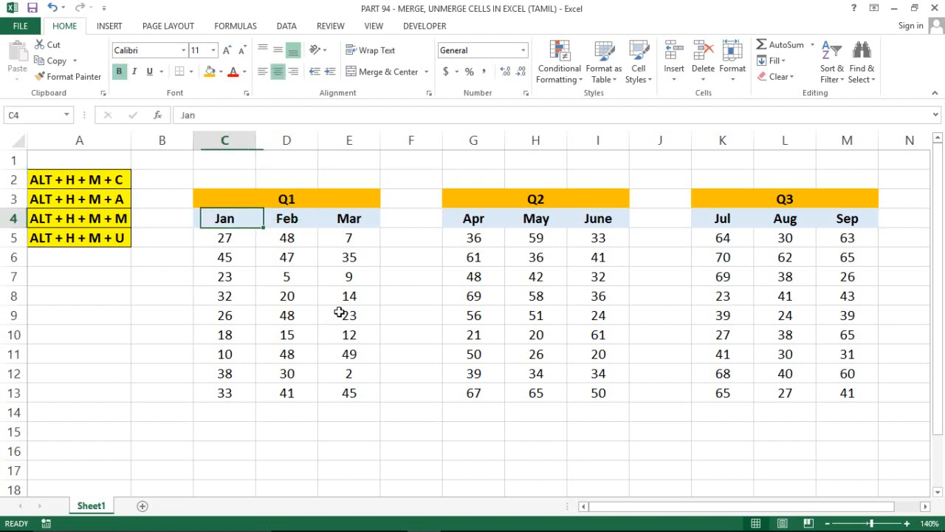
{"action": "key", "text": "Right"}
{"action": "key", "text": "Right"}
{"action": "key", "text": "Right"}
{"action": "key", "text": "Right"}
{"action": "key", "text": "Right"}
{"action": "key", "text": "Right"}
{"action": "key", "text": "Right"}
{"action": "key", "text": "Right"}
{"action": "key", "text": "Right"}
{"action": "key", "text": "Right"}
{"action": "key", "text": "Right"}
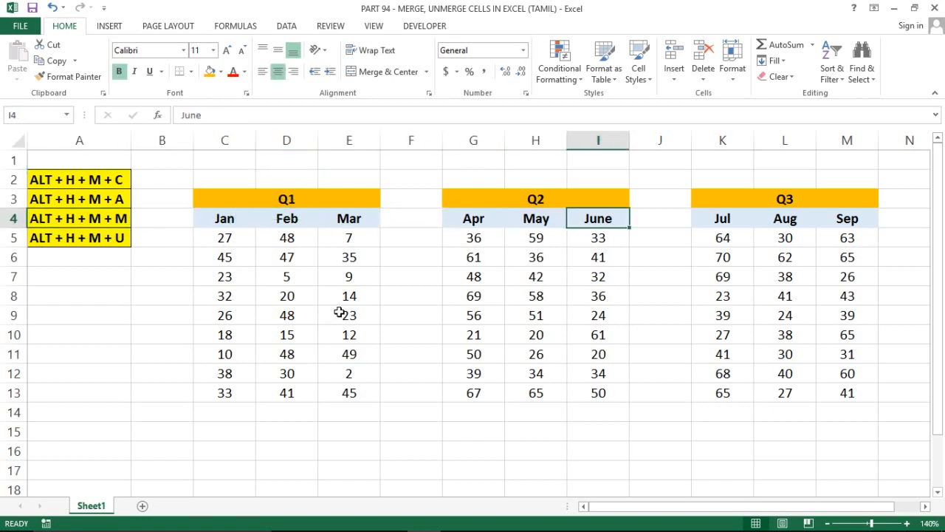
{"action": "key", "text": "Up"}
{"action": "key", "text": "Up"}
{"action": "key", "text": "Up"}
{"action": "key", "text": "Home"}
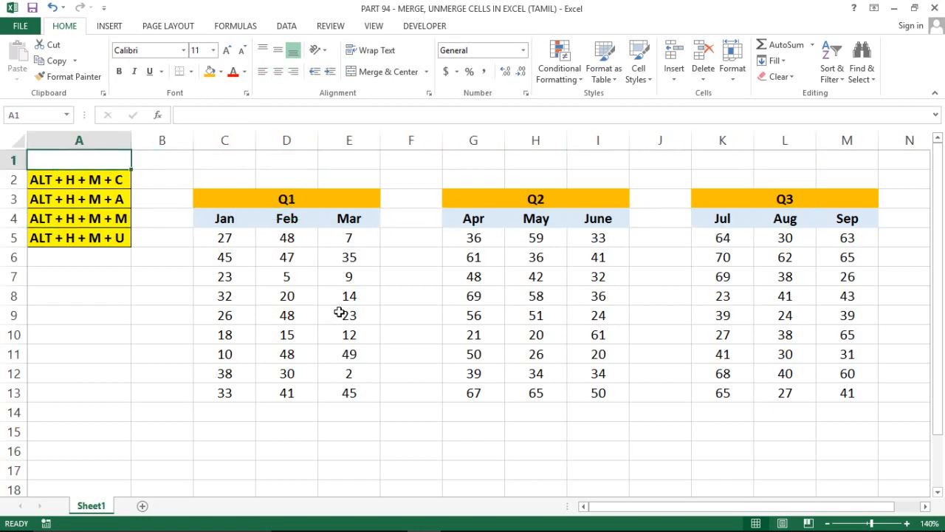
{"action": "key", "text": "Down"}
{"action": "key", "text": "Down"}
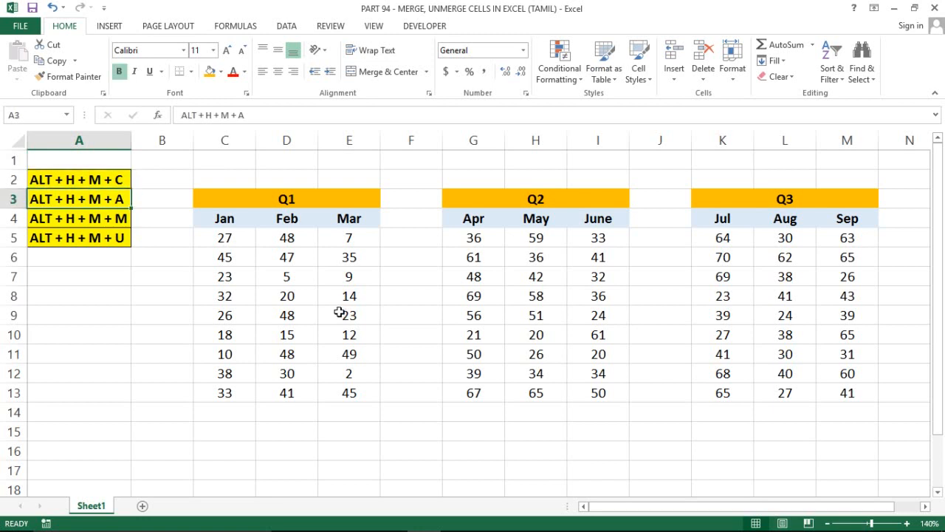